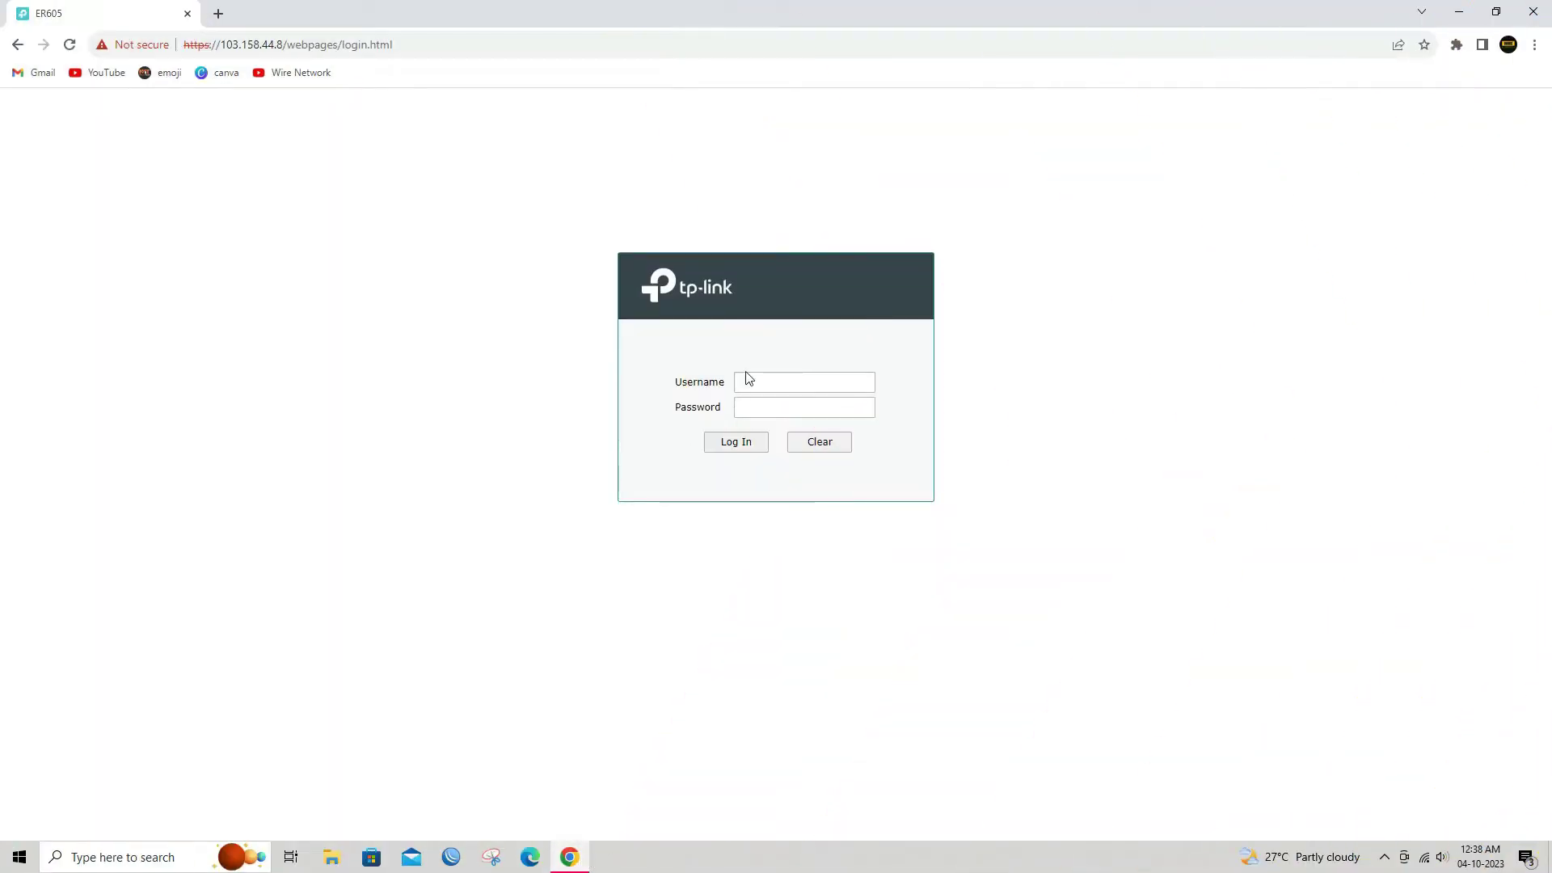
Log in to the router's management page with the username admin and the account password
{"action": "left_click", "coordinate": [756, 392]}
{"action": "type", "text": "admin"}
{"action": "key", "text": "Tab"}
{"action": "type", "text": "•••••••"}
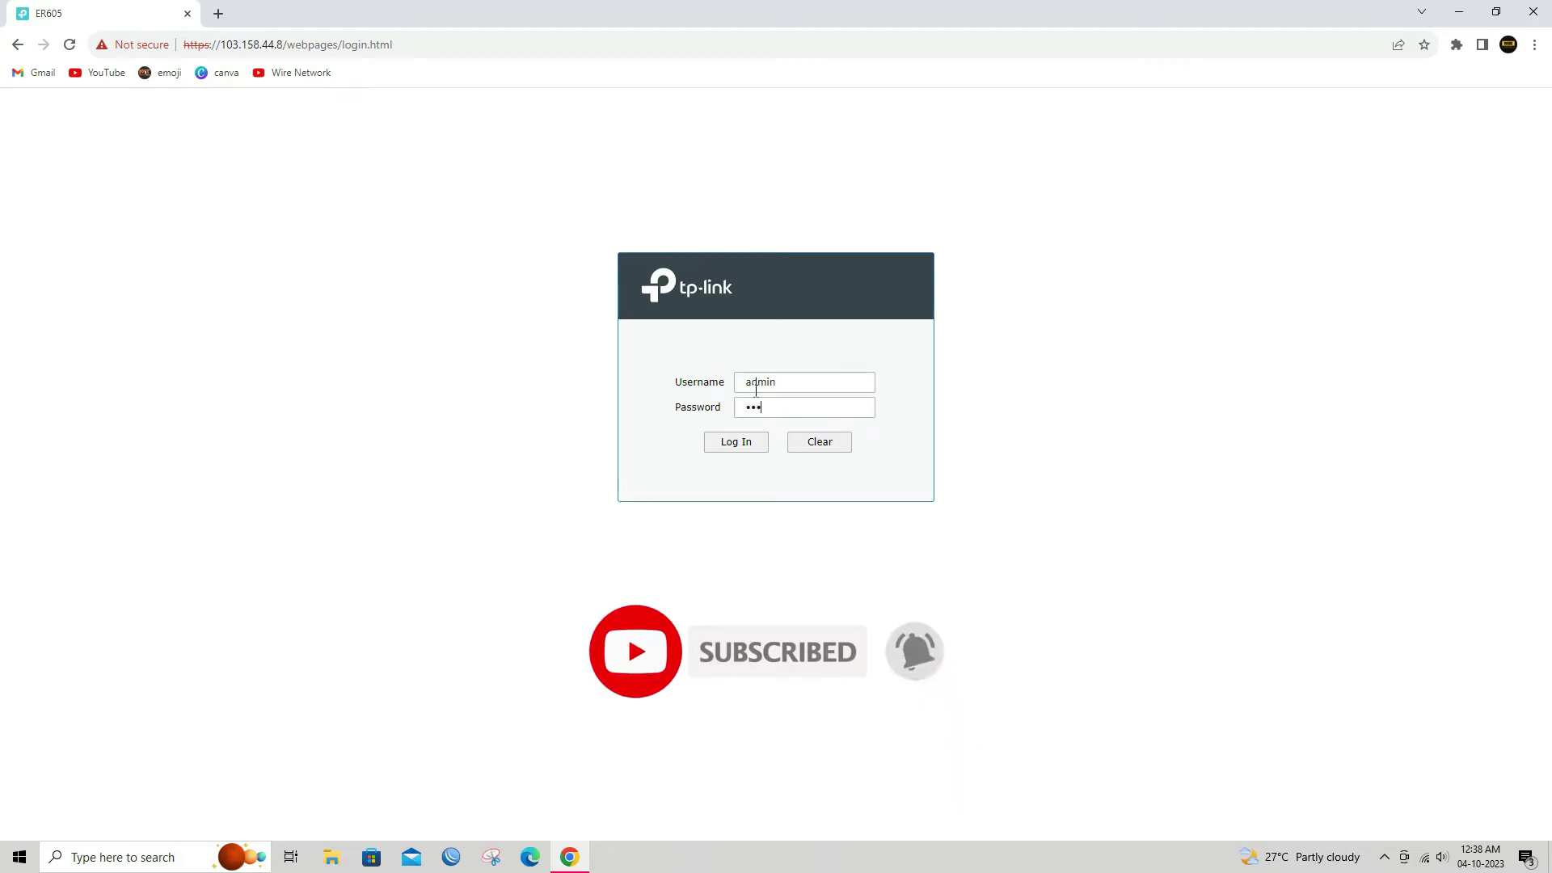
{"action": "type", "text": "••"}
{"action": "left_click", "coordinate": [763, 447]}
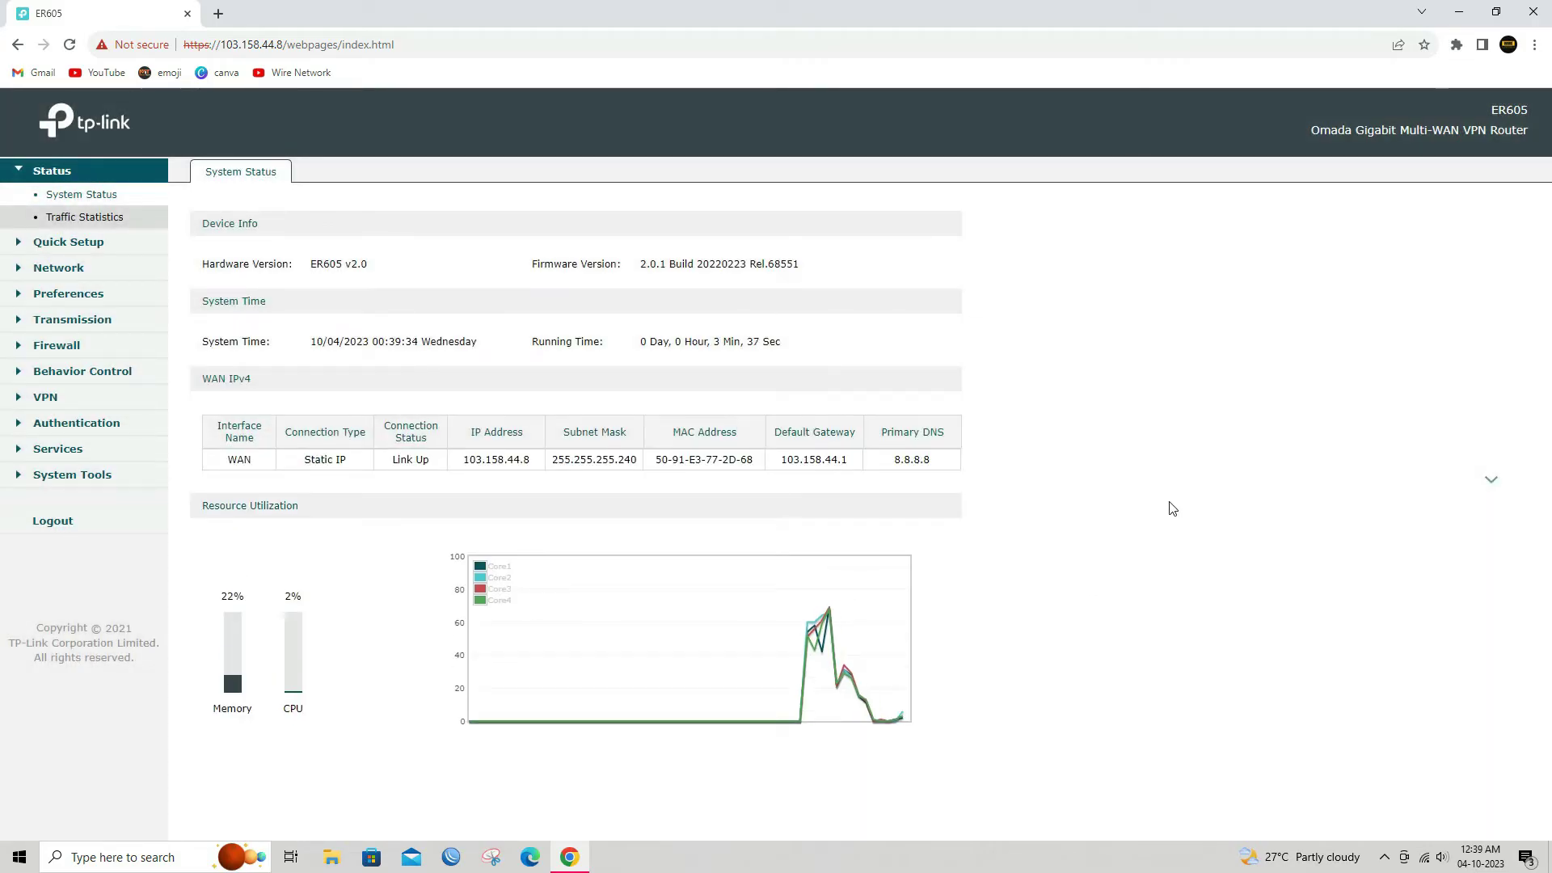
Start a new OpenVPN server entry in the router's VPN settings and name it OpenVPN
{"action": "left_click", "coordinate": [113, 401]}
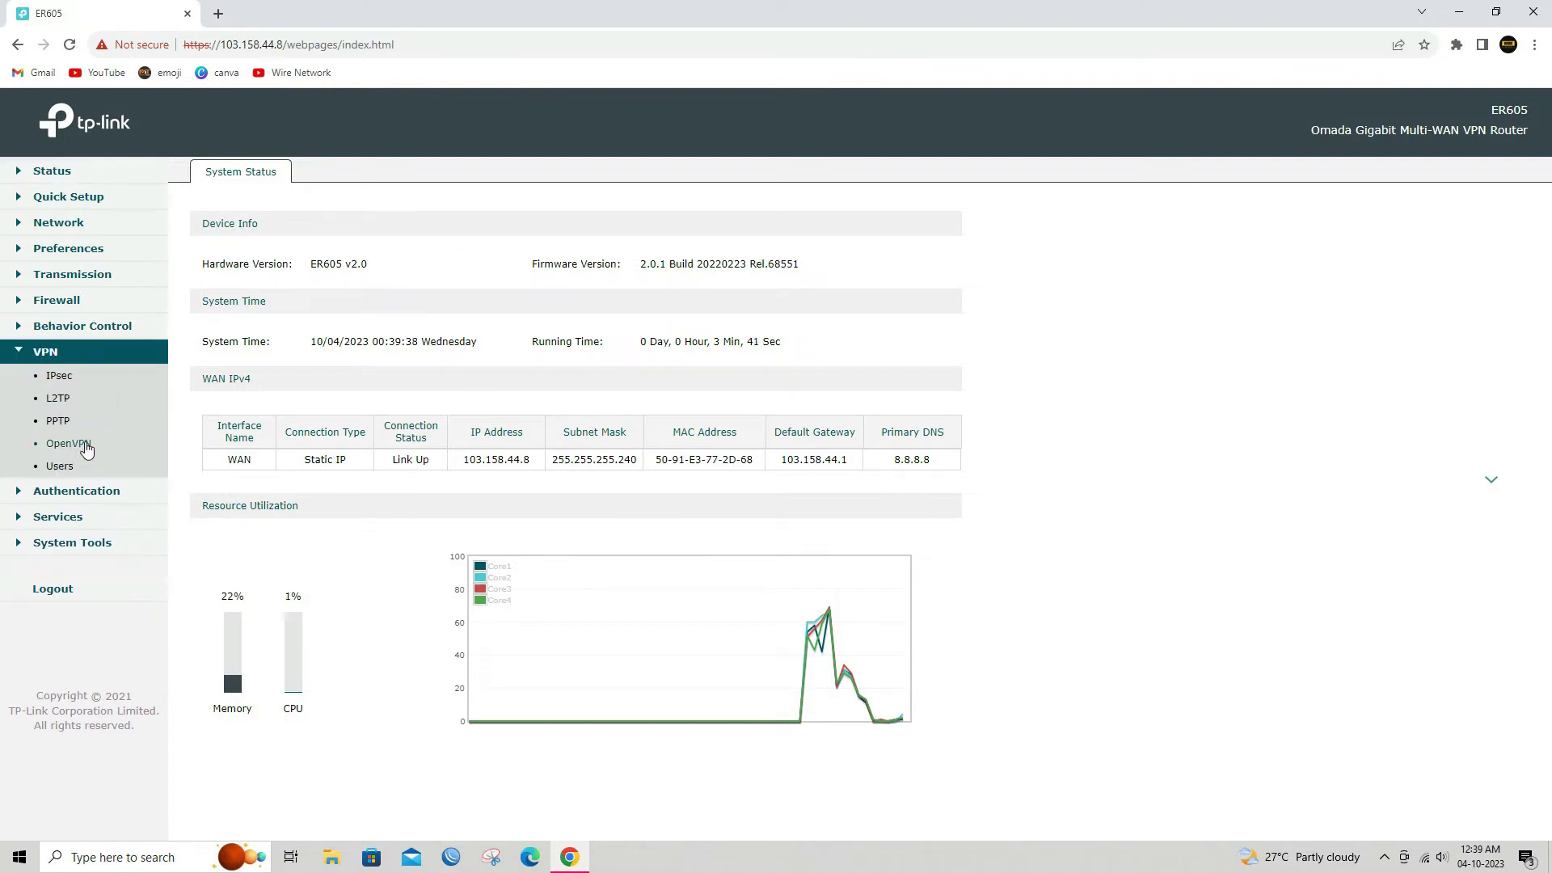
{"action": "left_click", "coordinate": [86, 446]}
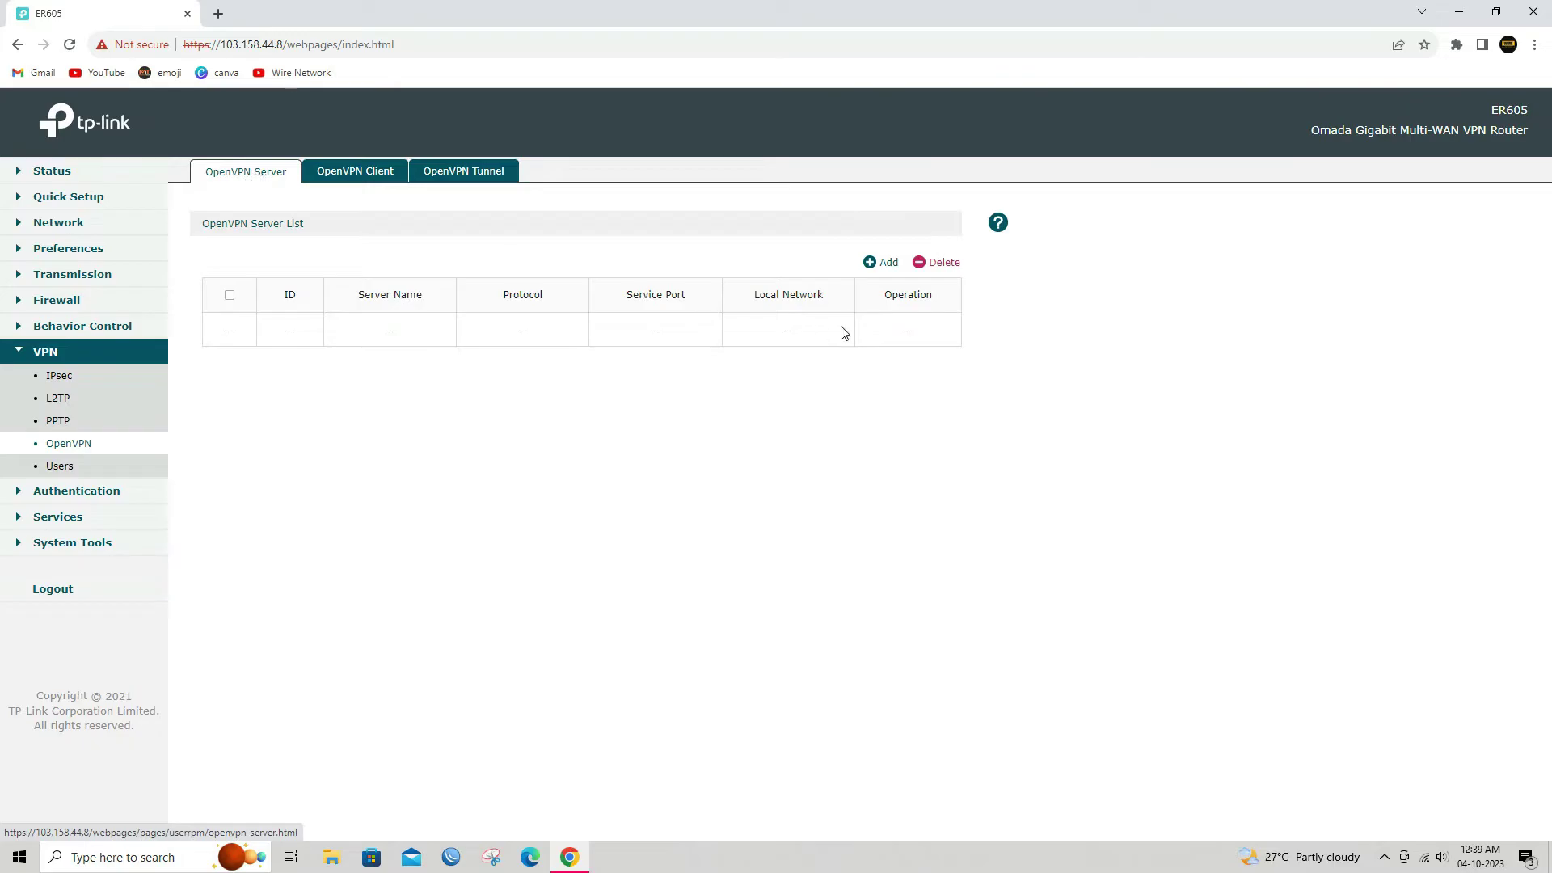
{"action": "left_click", "coordinate": [888, 267]}
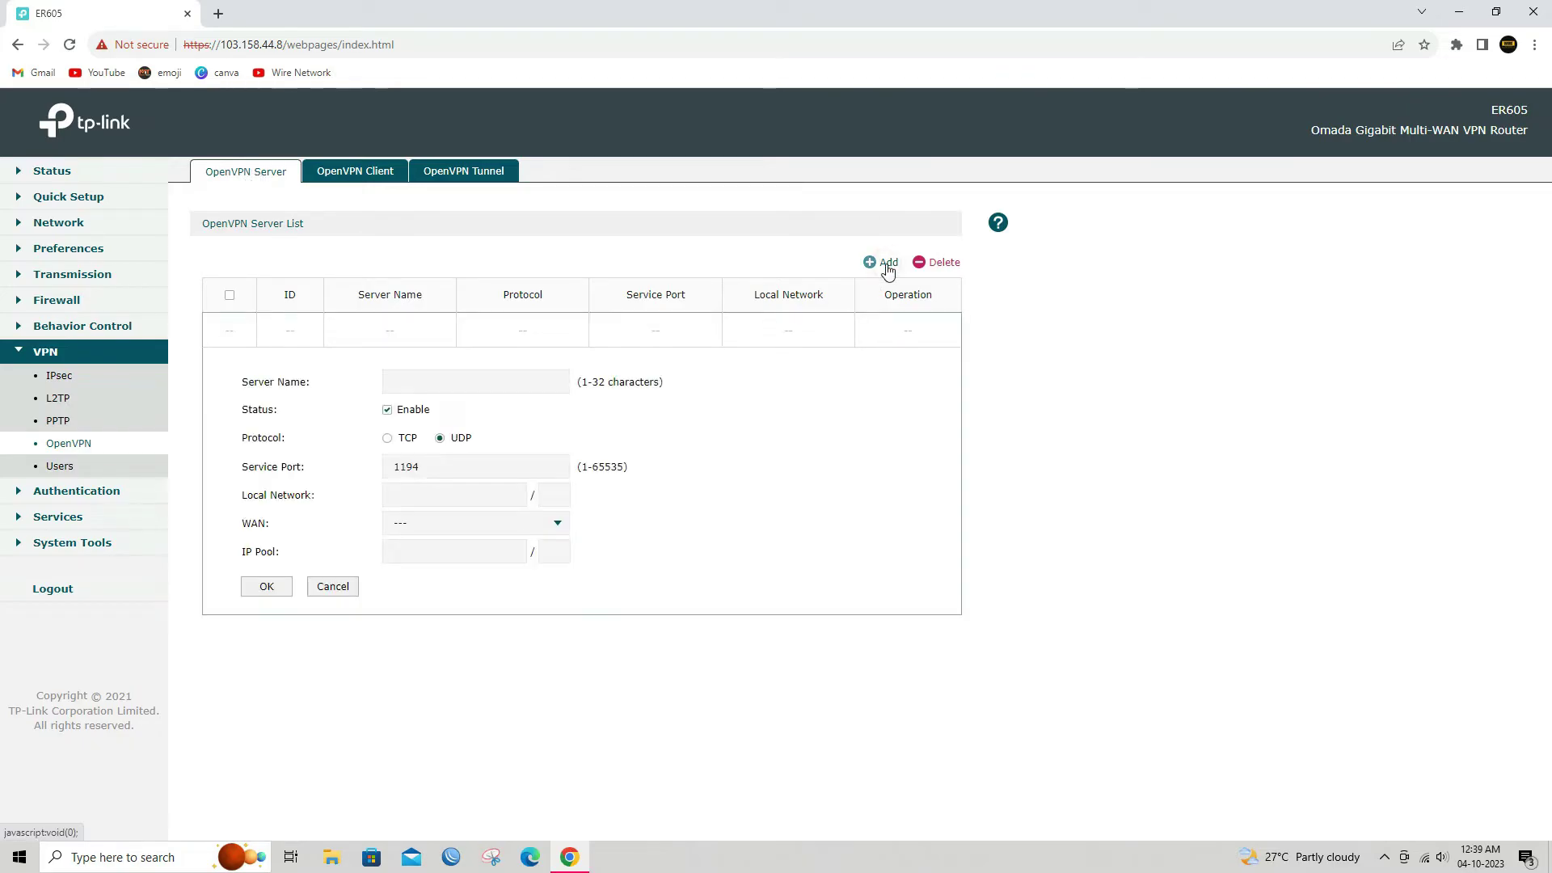
{"action": "left_click", "coordinate": [553, 375]}
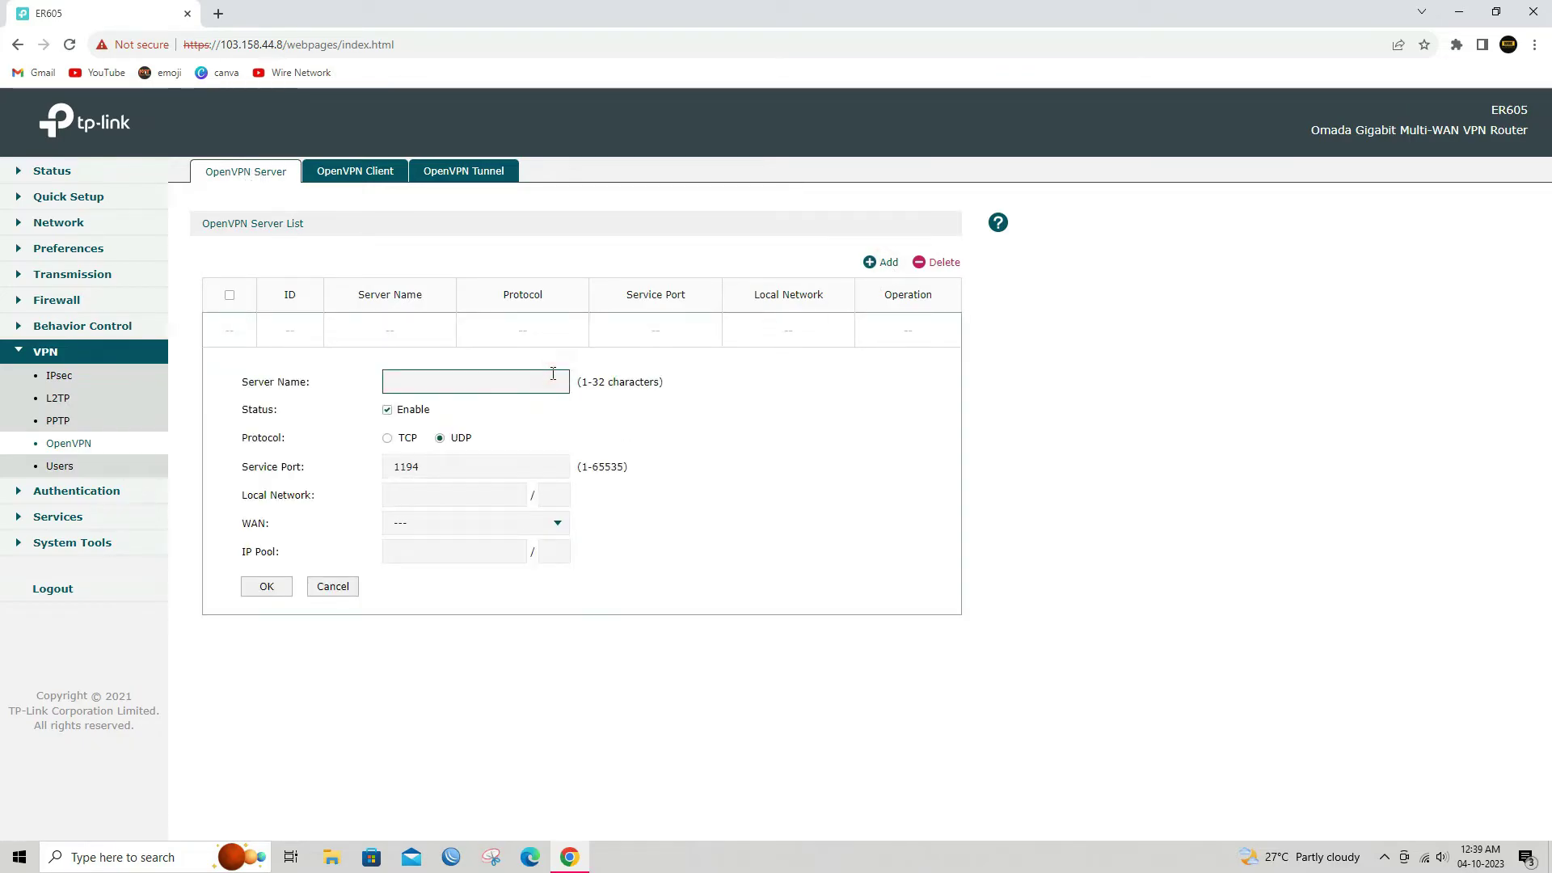
{"action": "type", "text": "OpenVPN"}
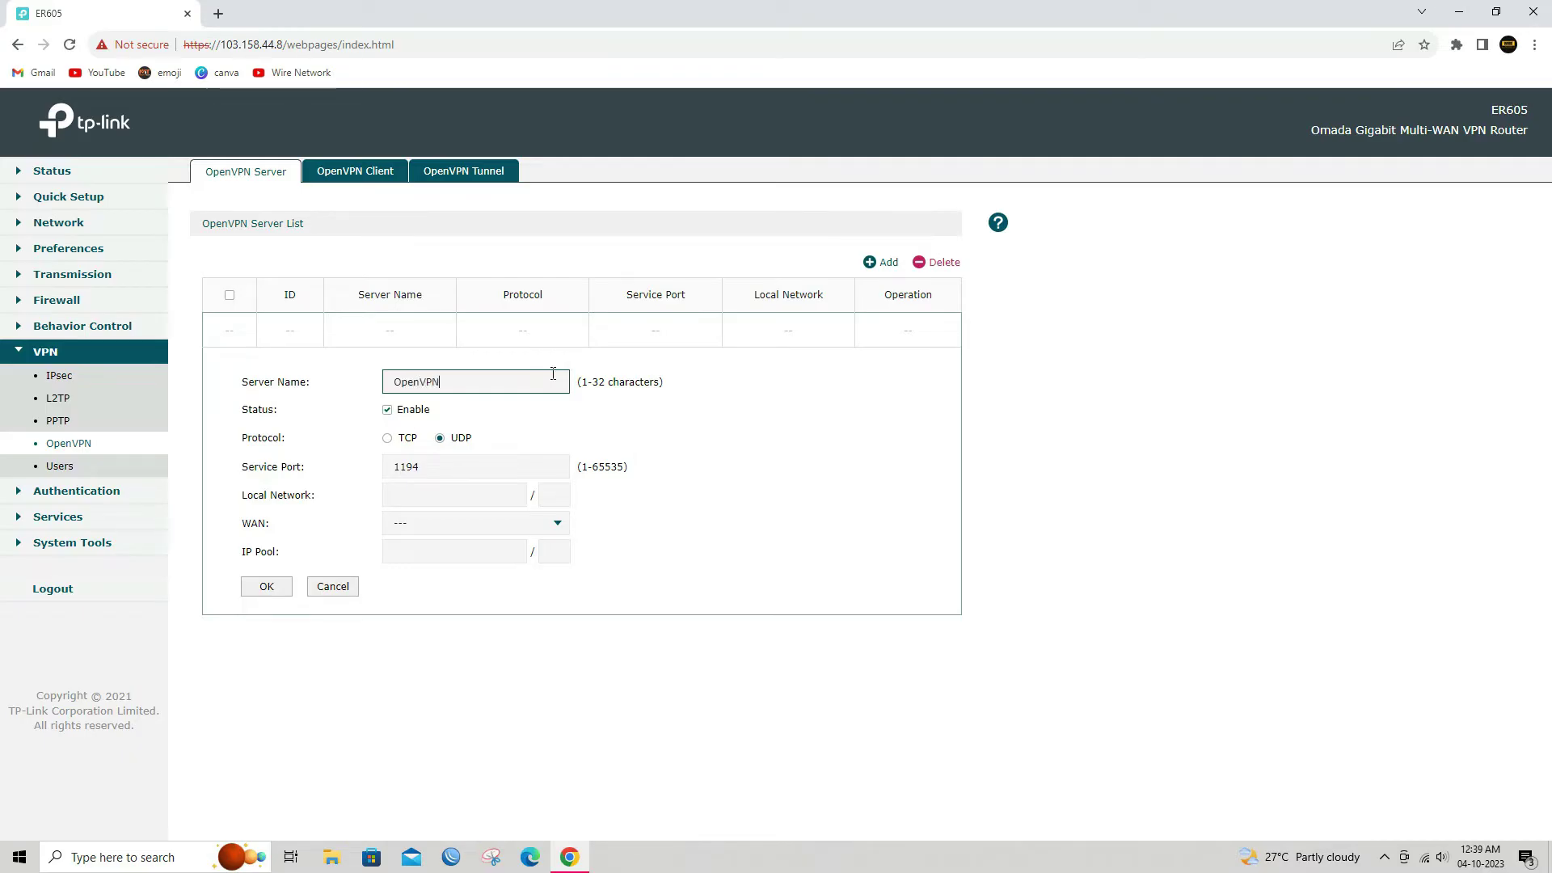
{"action": "left_click_drag", "start_coordinate": [512, 380], "coordinate": [393, 381]}
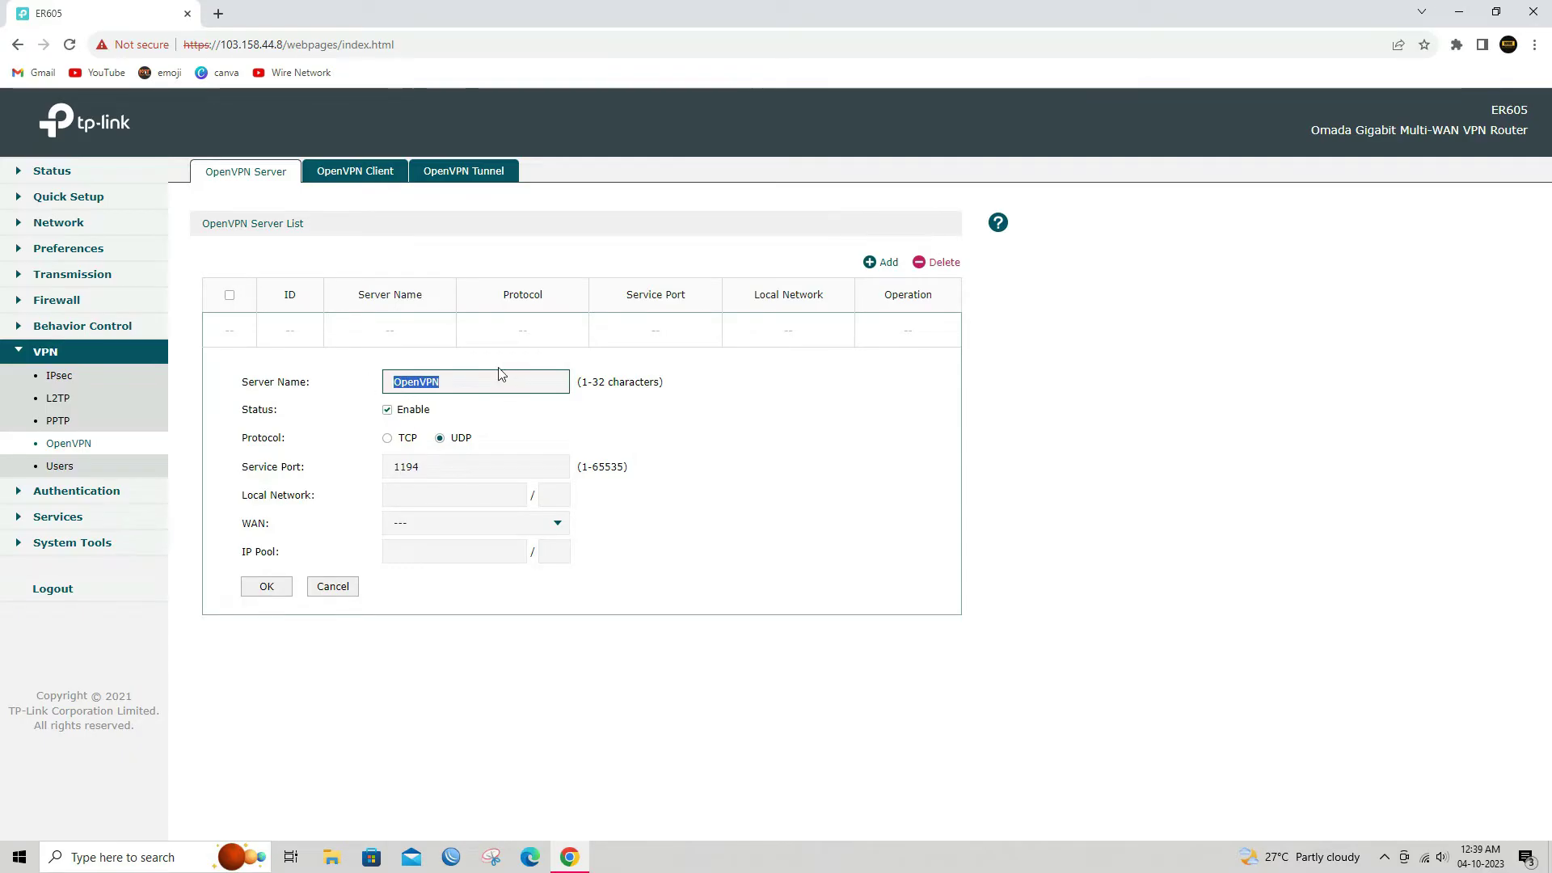
{"action": "left_click", "coordinate": [498, 378]}
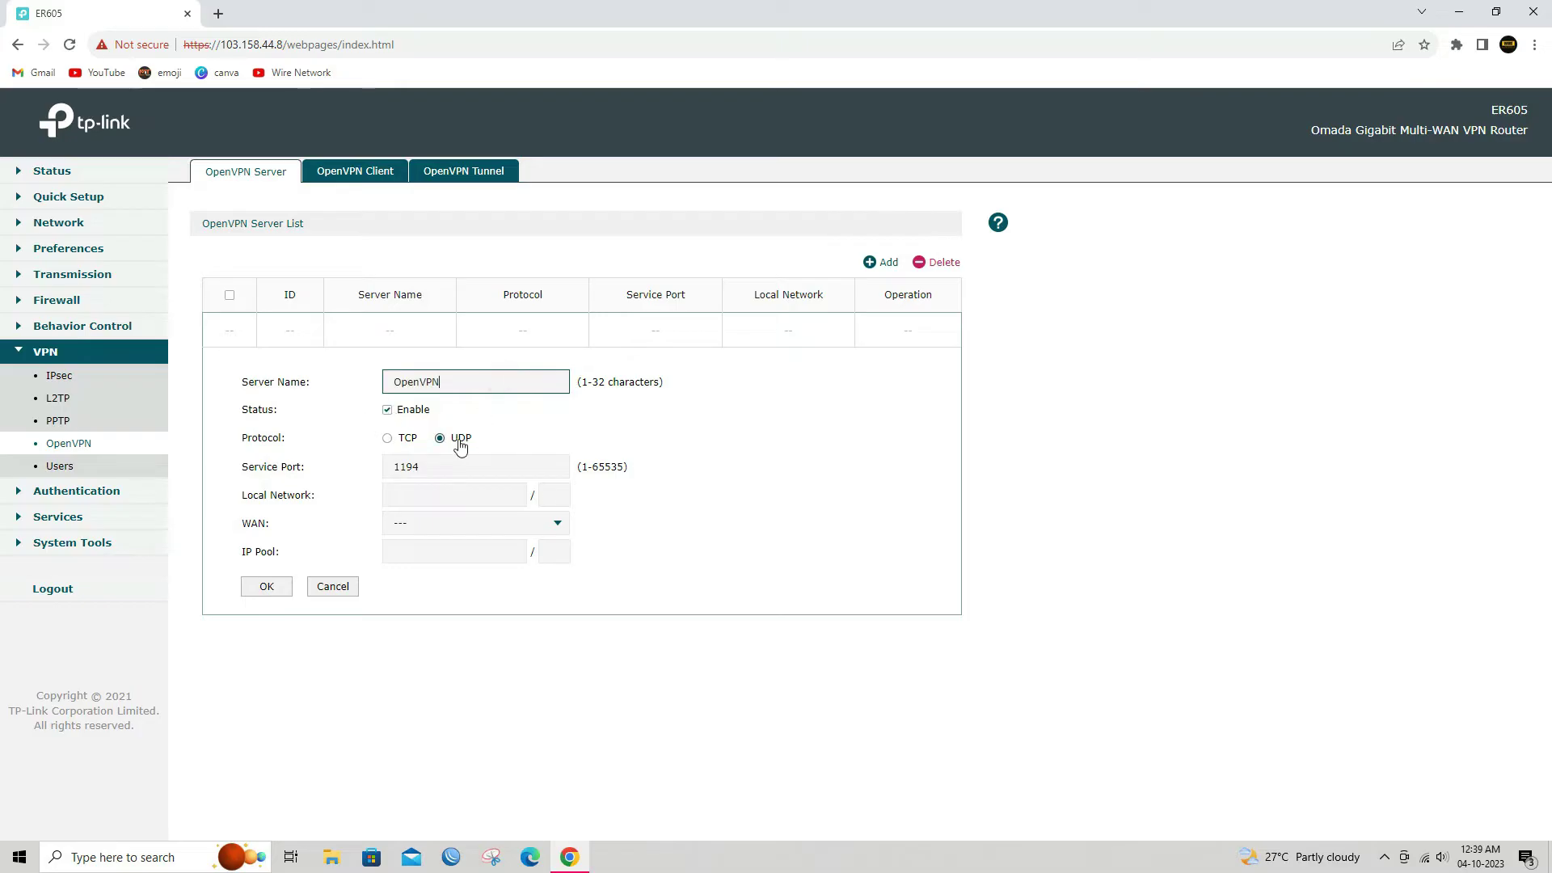
Set the new server's local network to 192.168.0.0/24 and choose WAN as its WAN interface
{"action": "left_click_drag", "start_coordinate": [440, 466], "coordinate": [388, 481]}
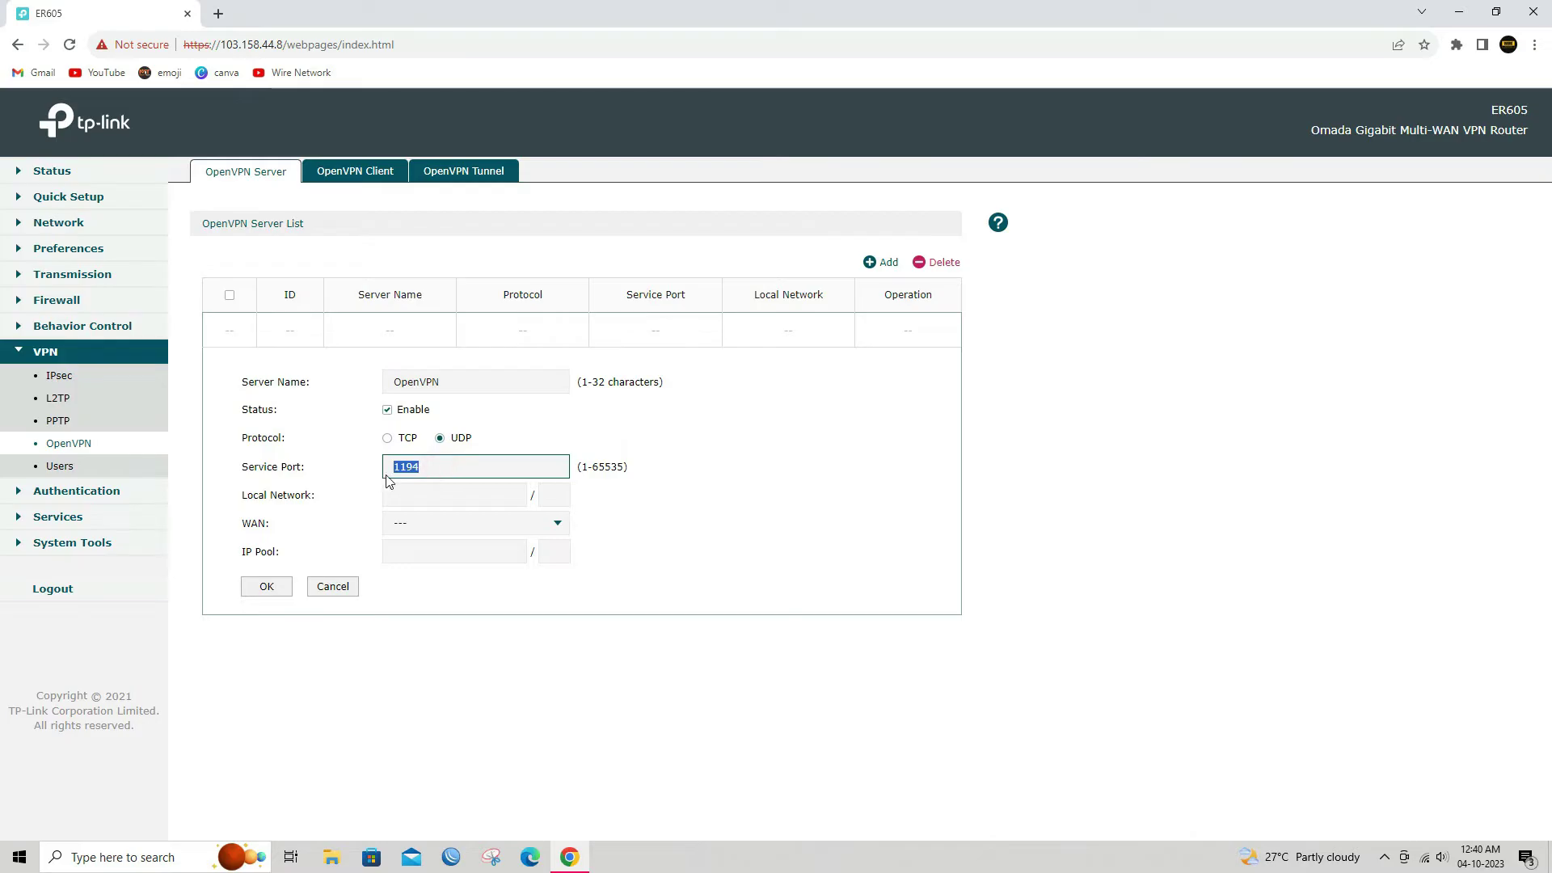
{"action": "left_click", "coordinate": [471, 481]}
{"action": "left_click", "coordinate": [465, 494]}
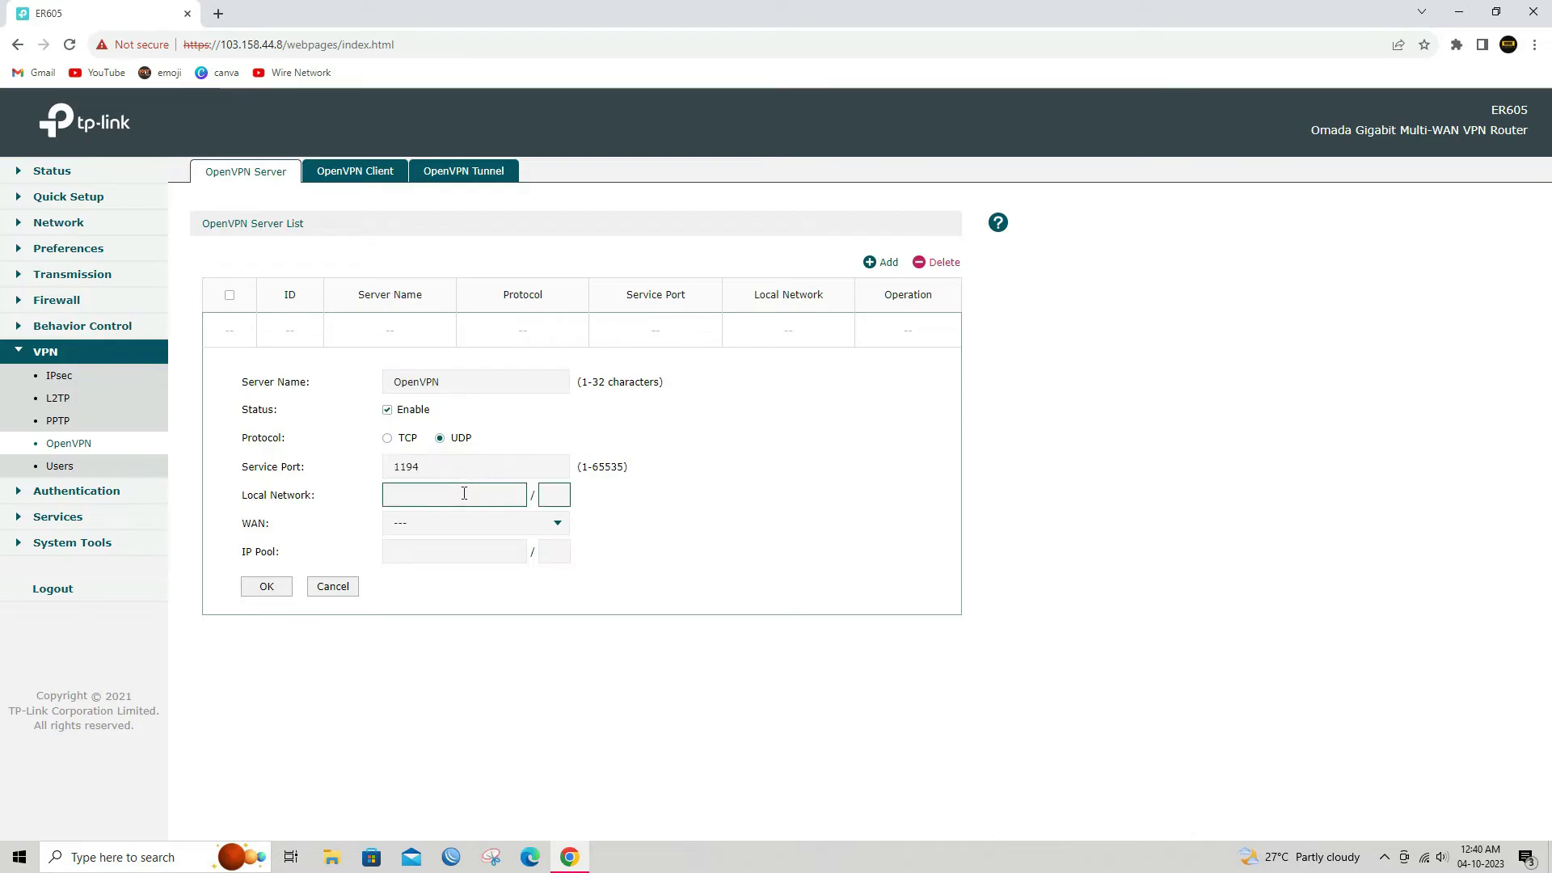
{"action": "type", "text": "192.1"}
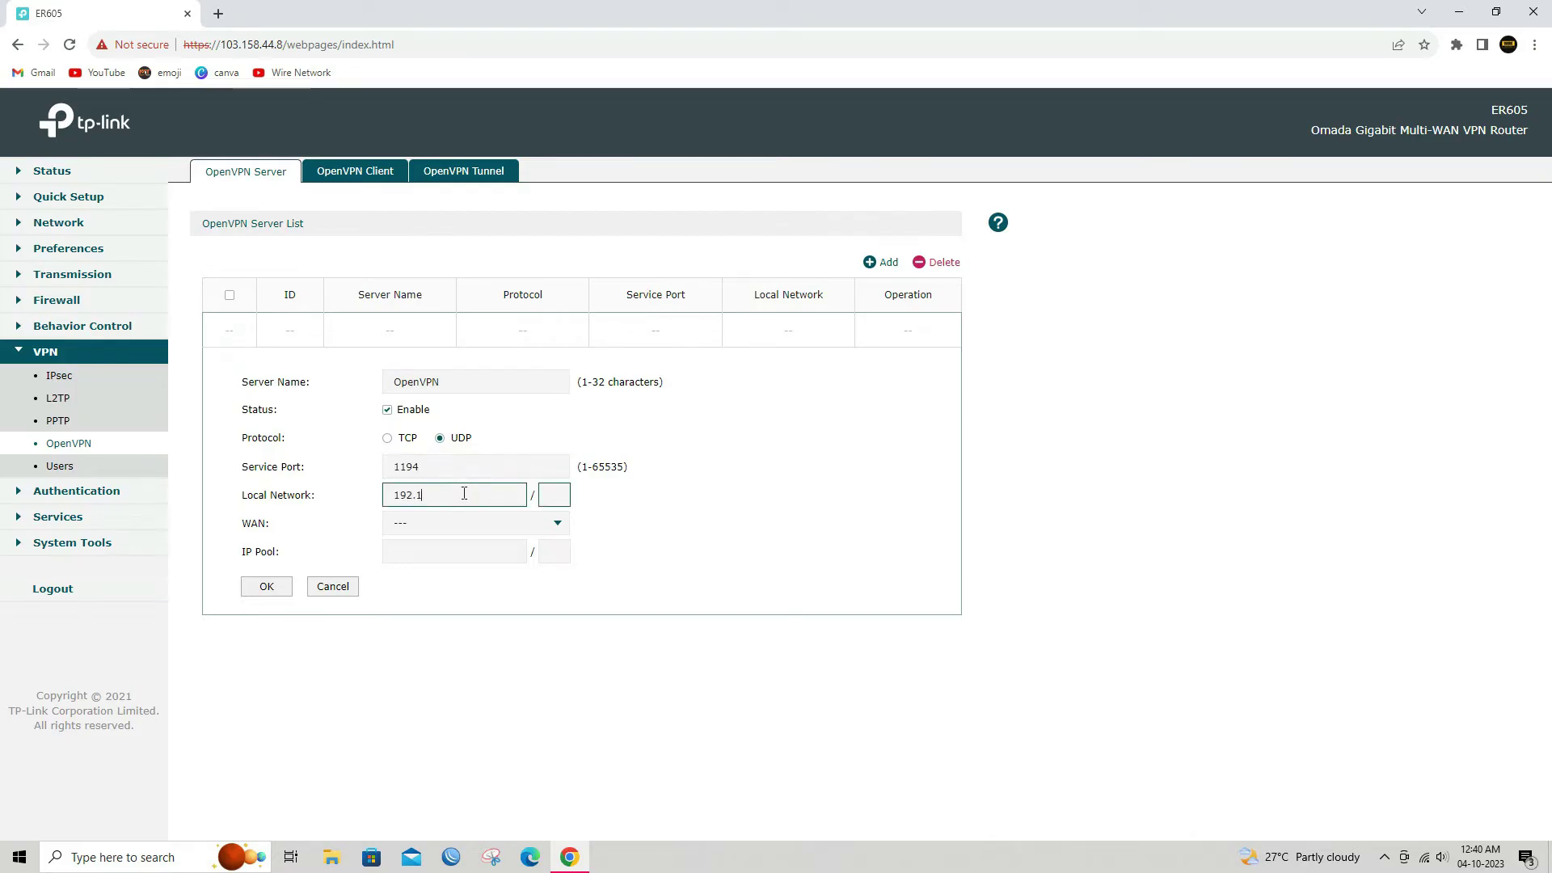
{"action": "type", "text": "68.0.0"}
{"action": "left_click", "coordinate": [475, 525]}
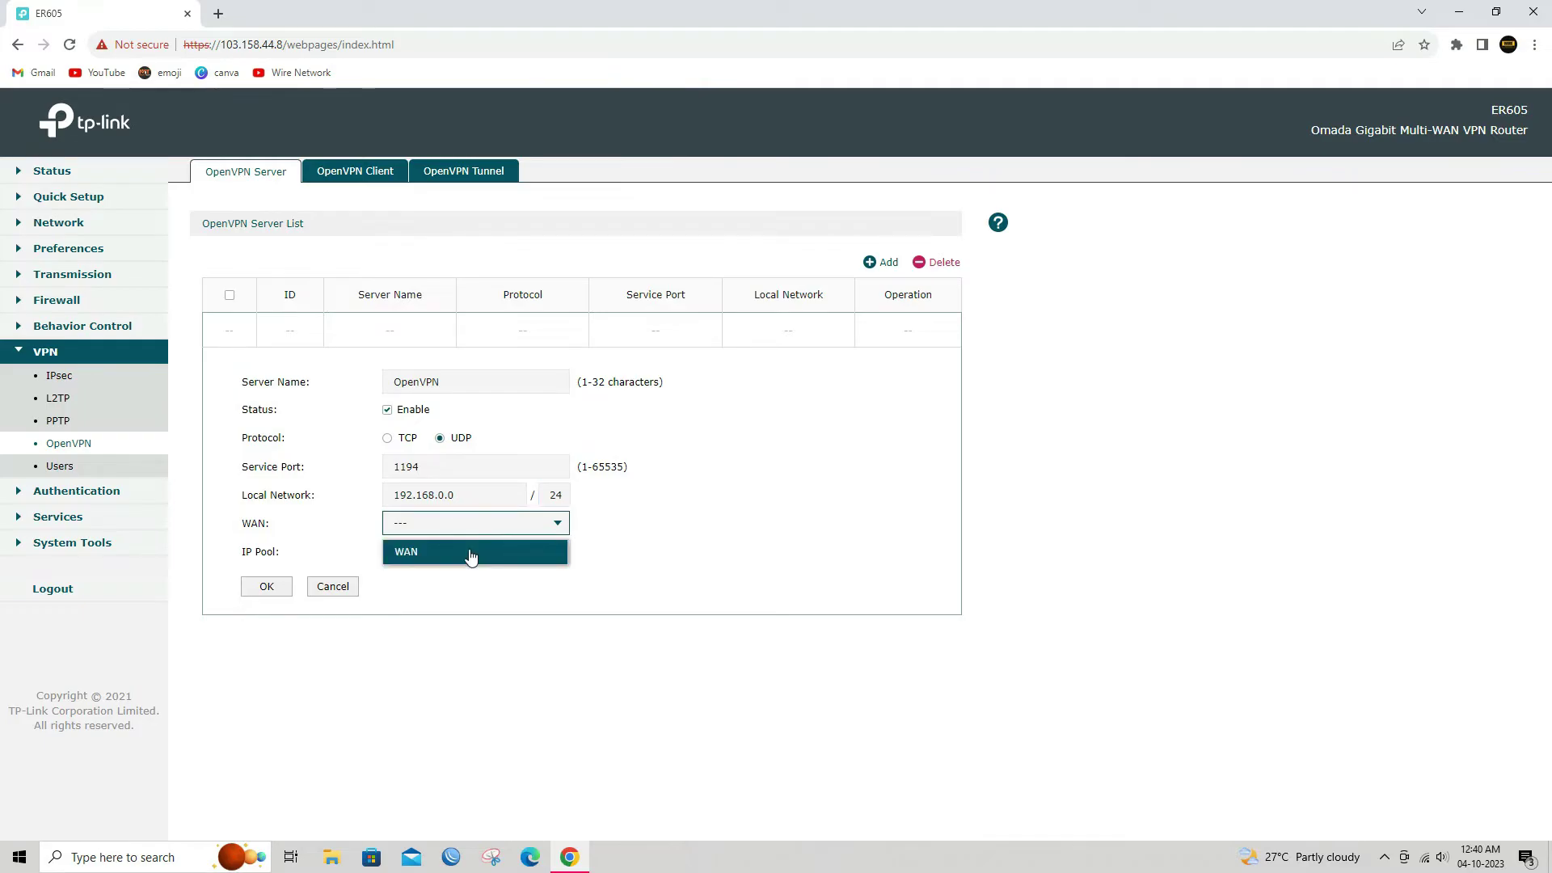
{"action": "left_click", "coordinate": [470, 554]}
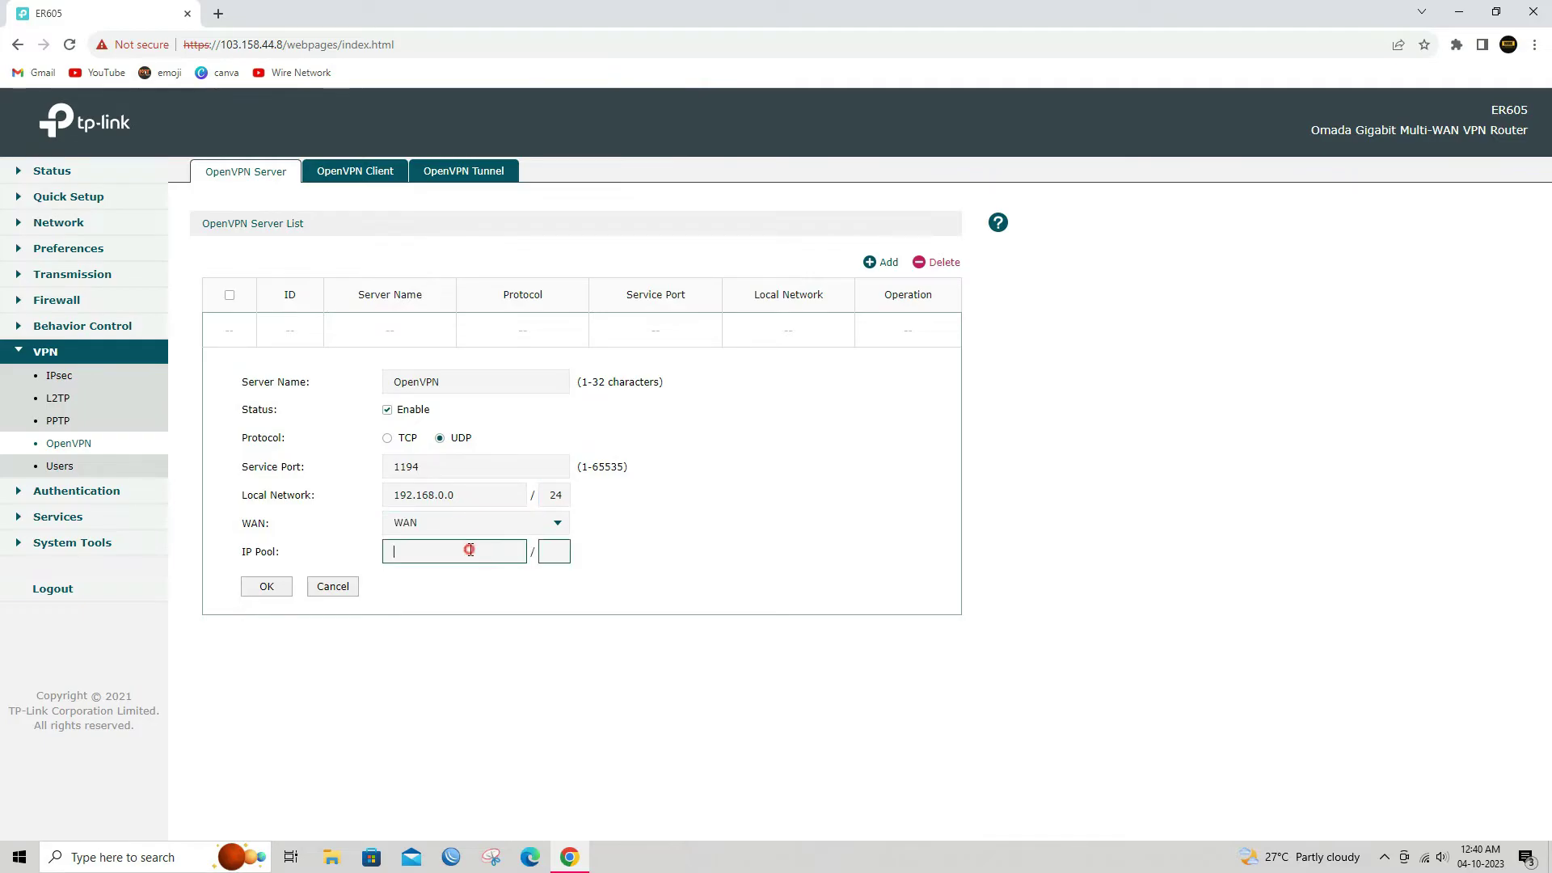
Set the server's IP pool to 172.16.1.1/24 and save the OpenVPN server entry
{"action": "type", "text": "172.16.1"}
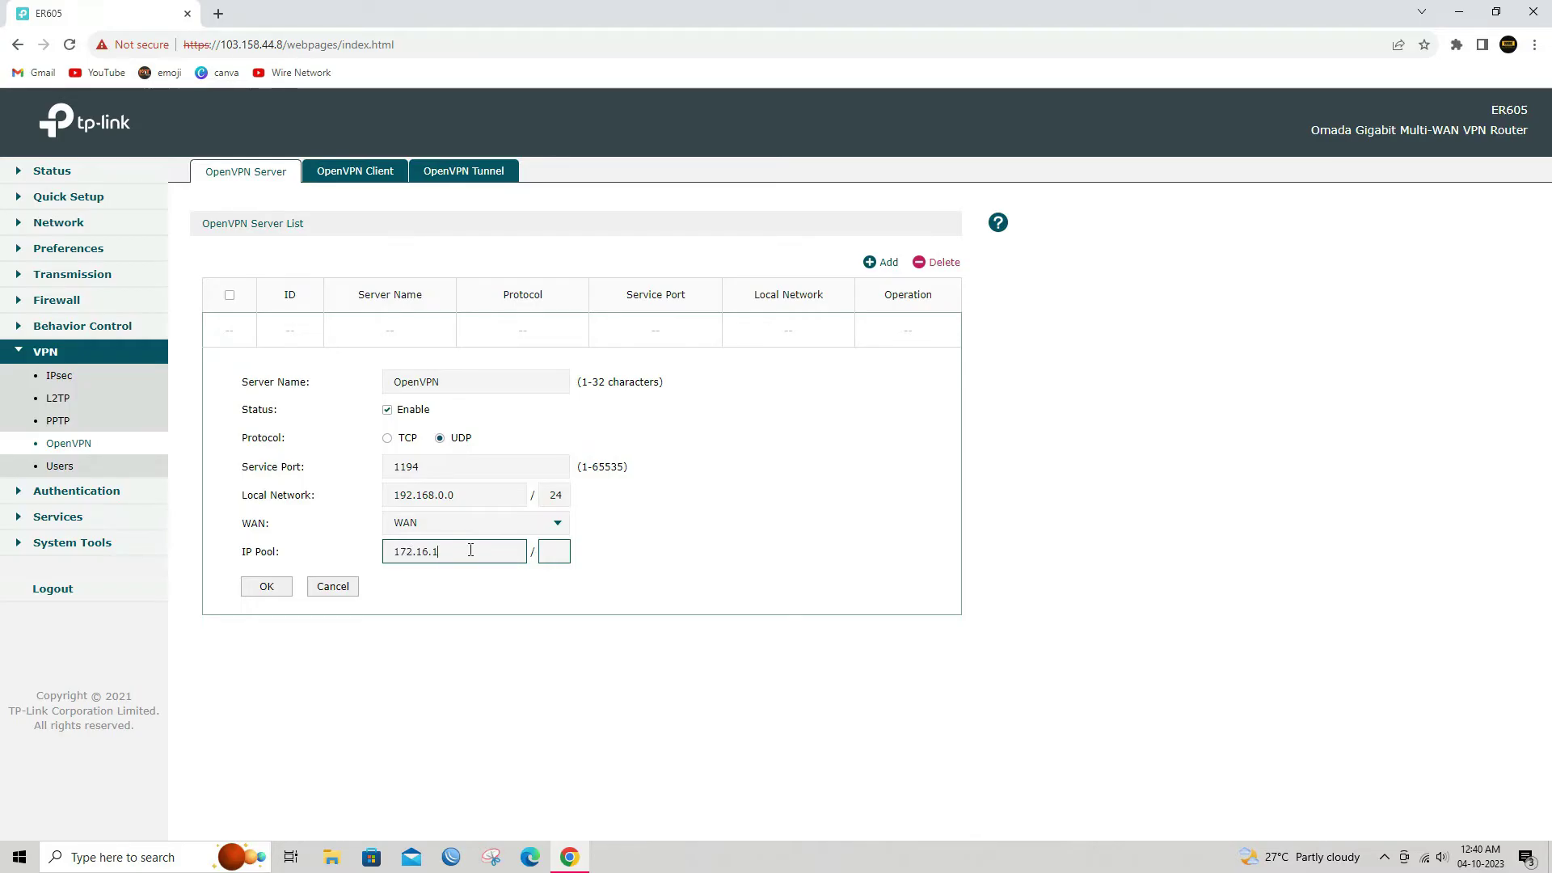
{"action": "type", "text": ".1"}
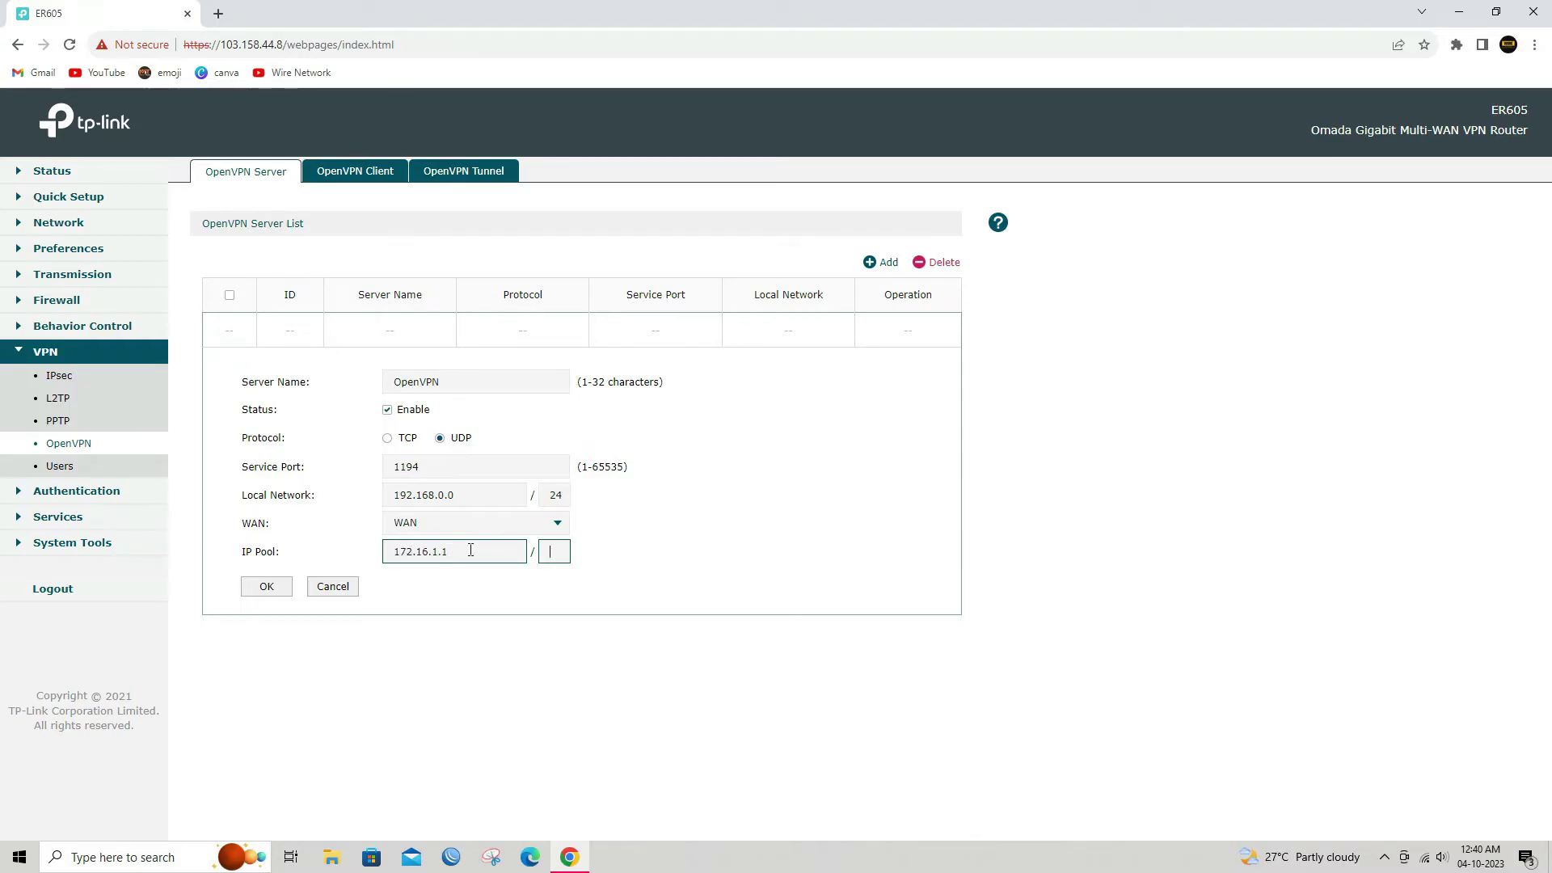
{"action": "type", "text": "24"}
{"action": "left_click", "coordinate": [283, 595]}
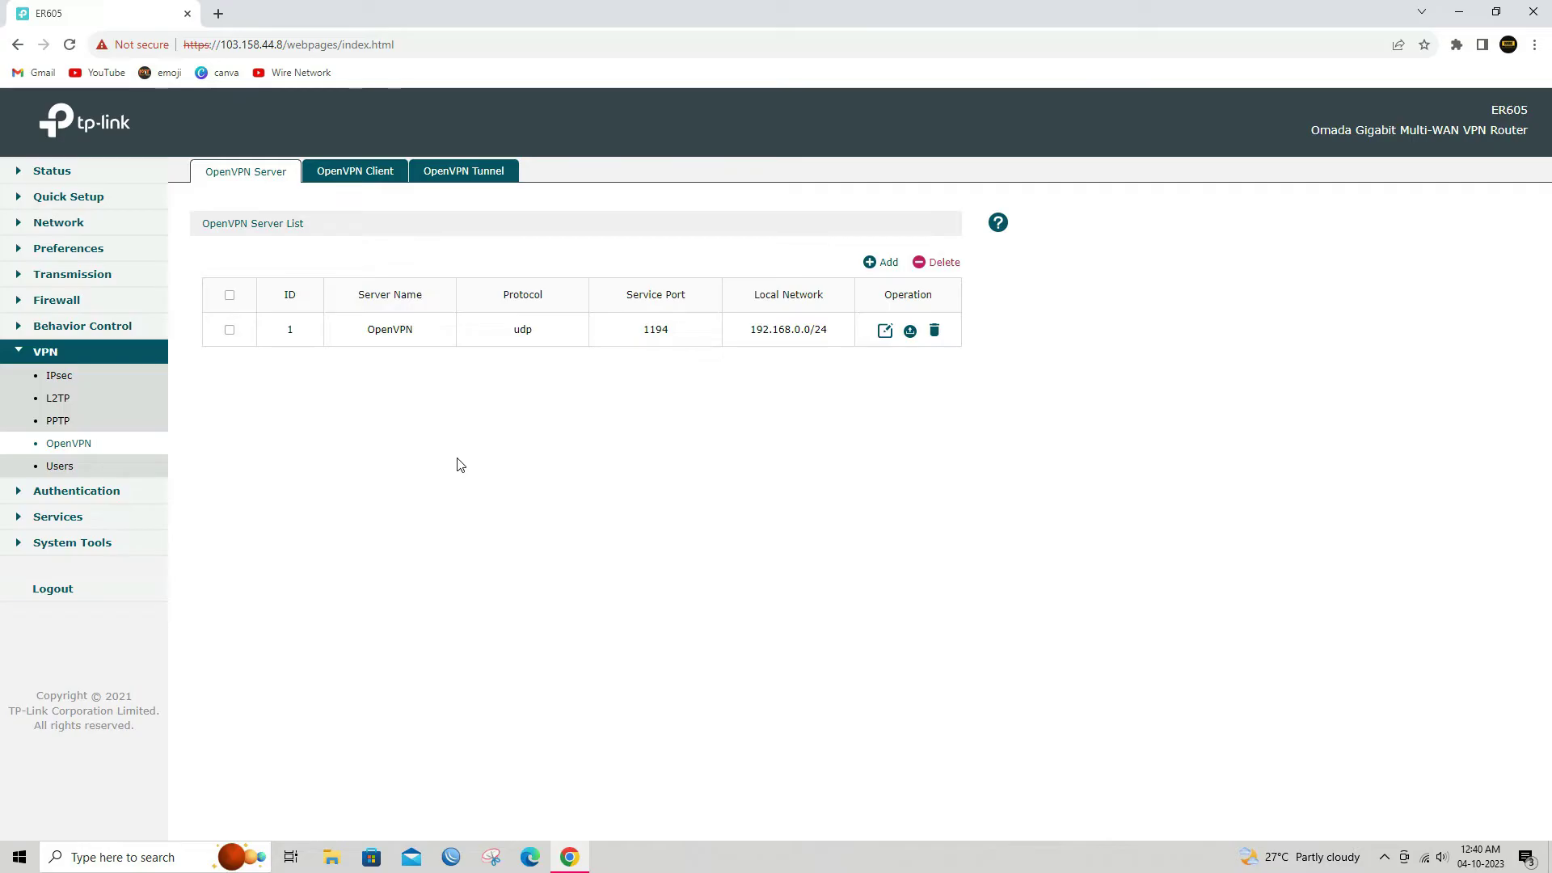
Export the OpenVPN server's configuration file and move it from the Downloads folder to an empty area of the desktop
{"action": "left_click", "coordinate": [912, 334]}
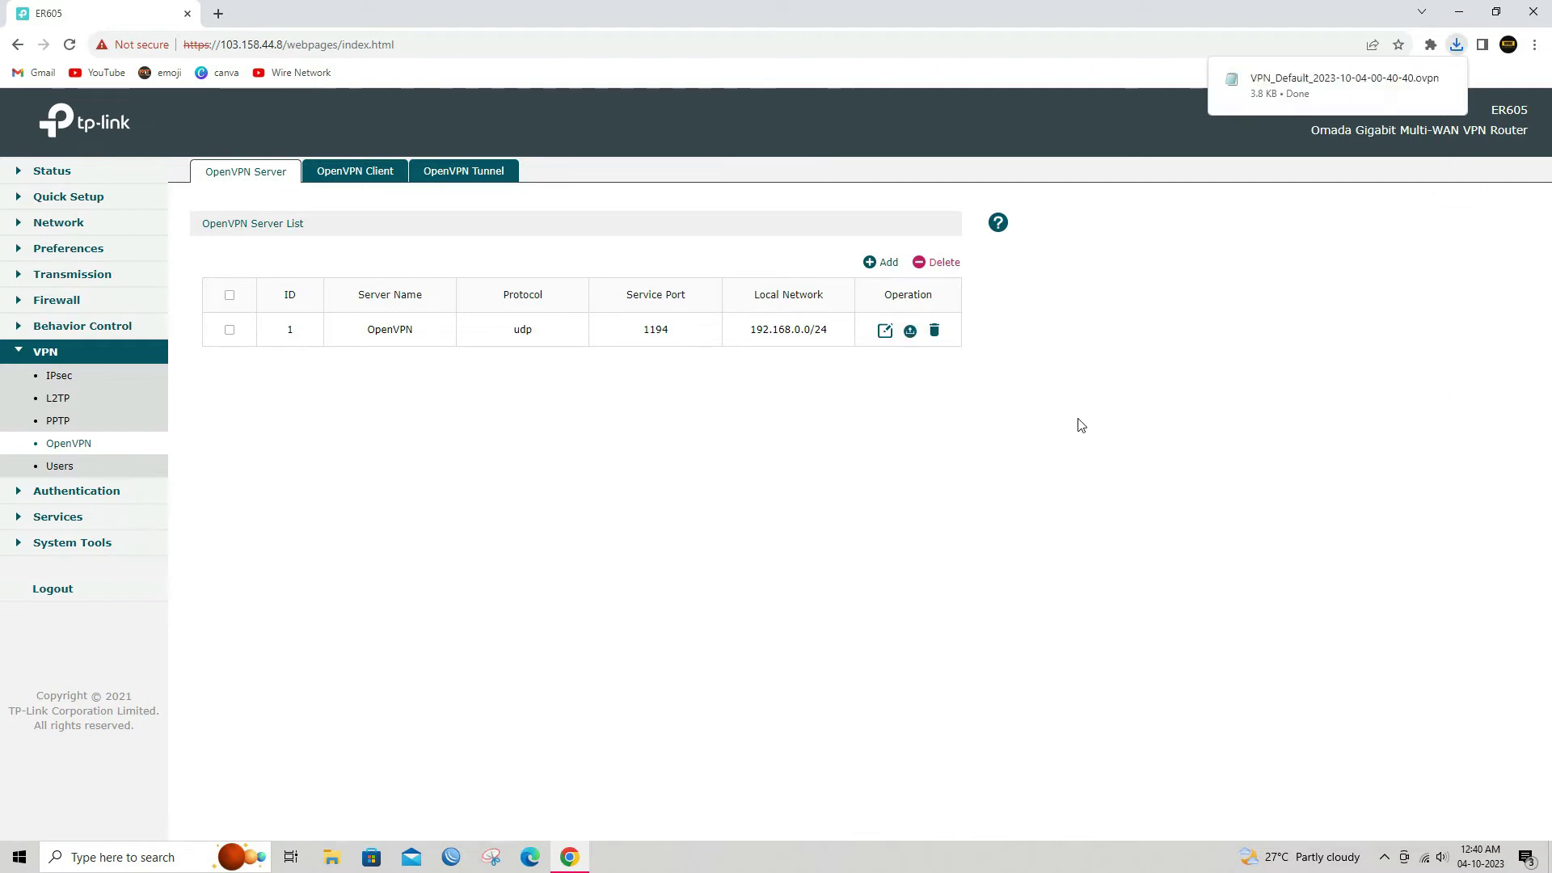
{"action": "left_click", "coordinate": [1424, 82]}
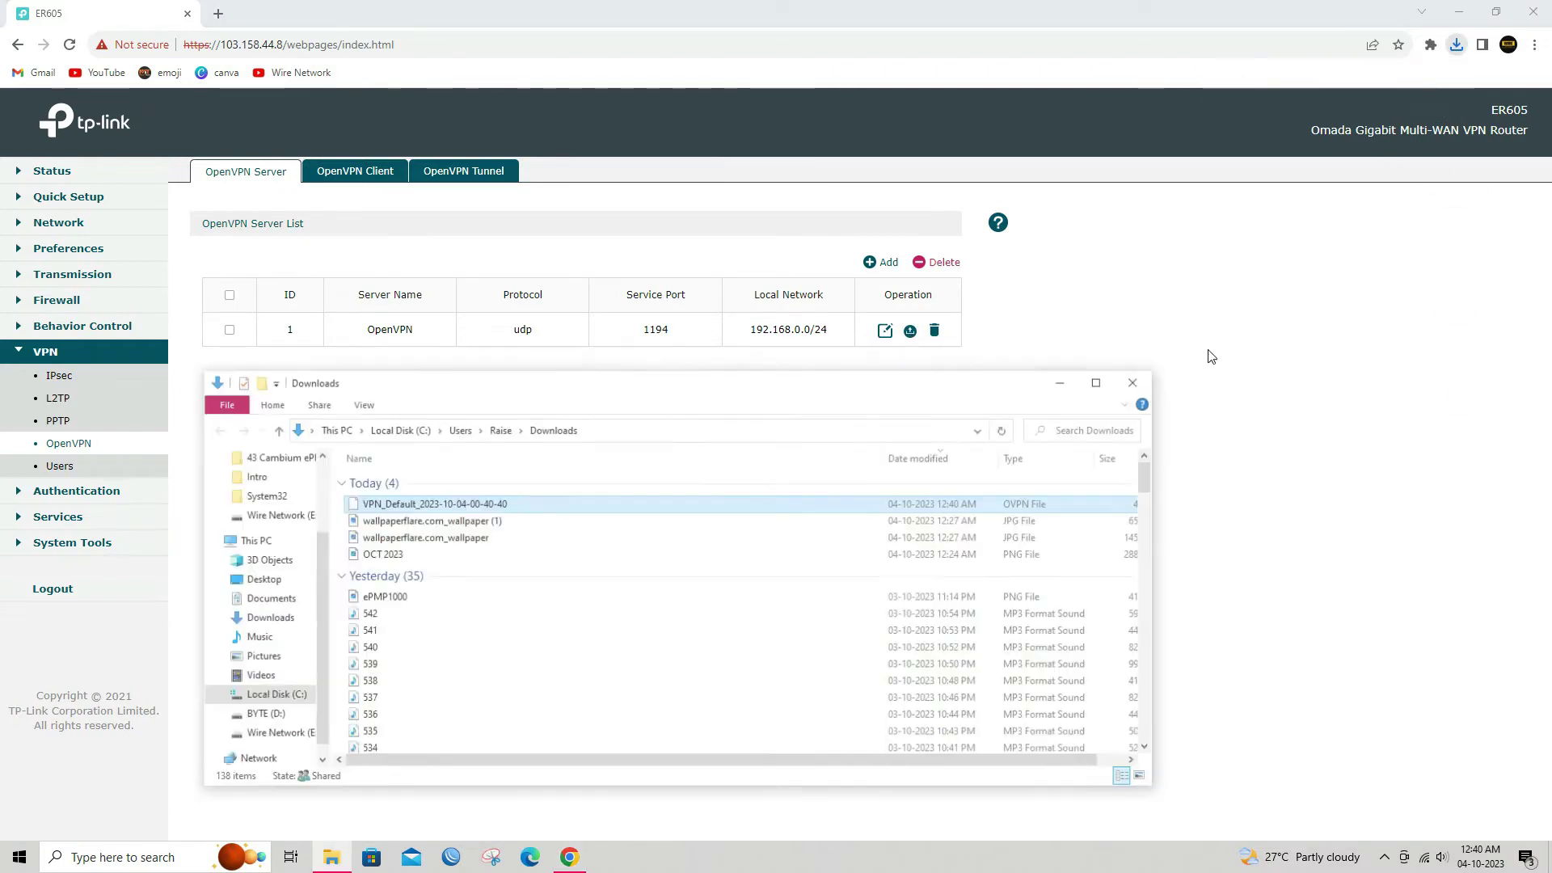
{"action": "double_click", "coordinate": [502, 502]}
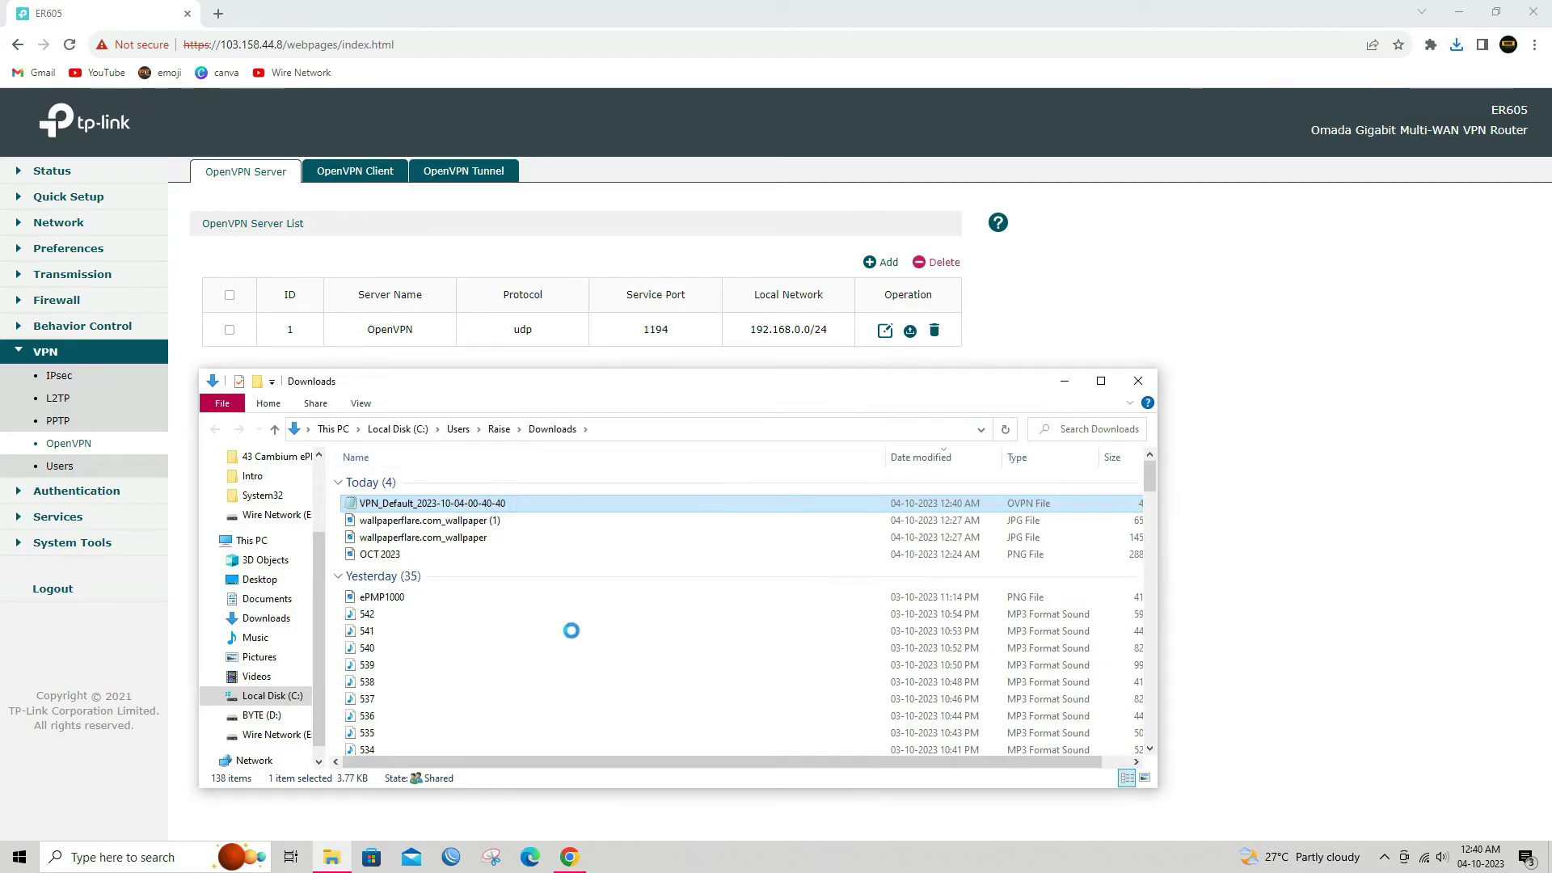
{"action": "left_click", "coordinate": [570, 390]}
{"action": "left_click", "coordinate": [1101, 381]}
{"action": "left_click", "coordinate": [1457, 9]}
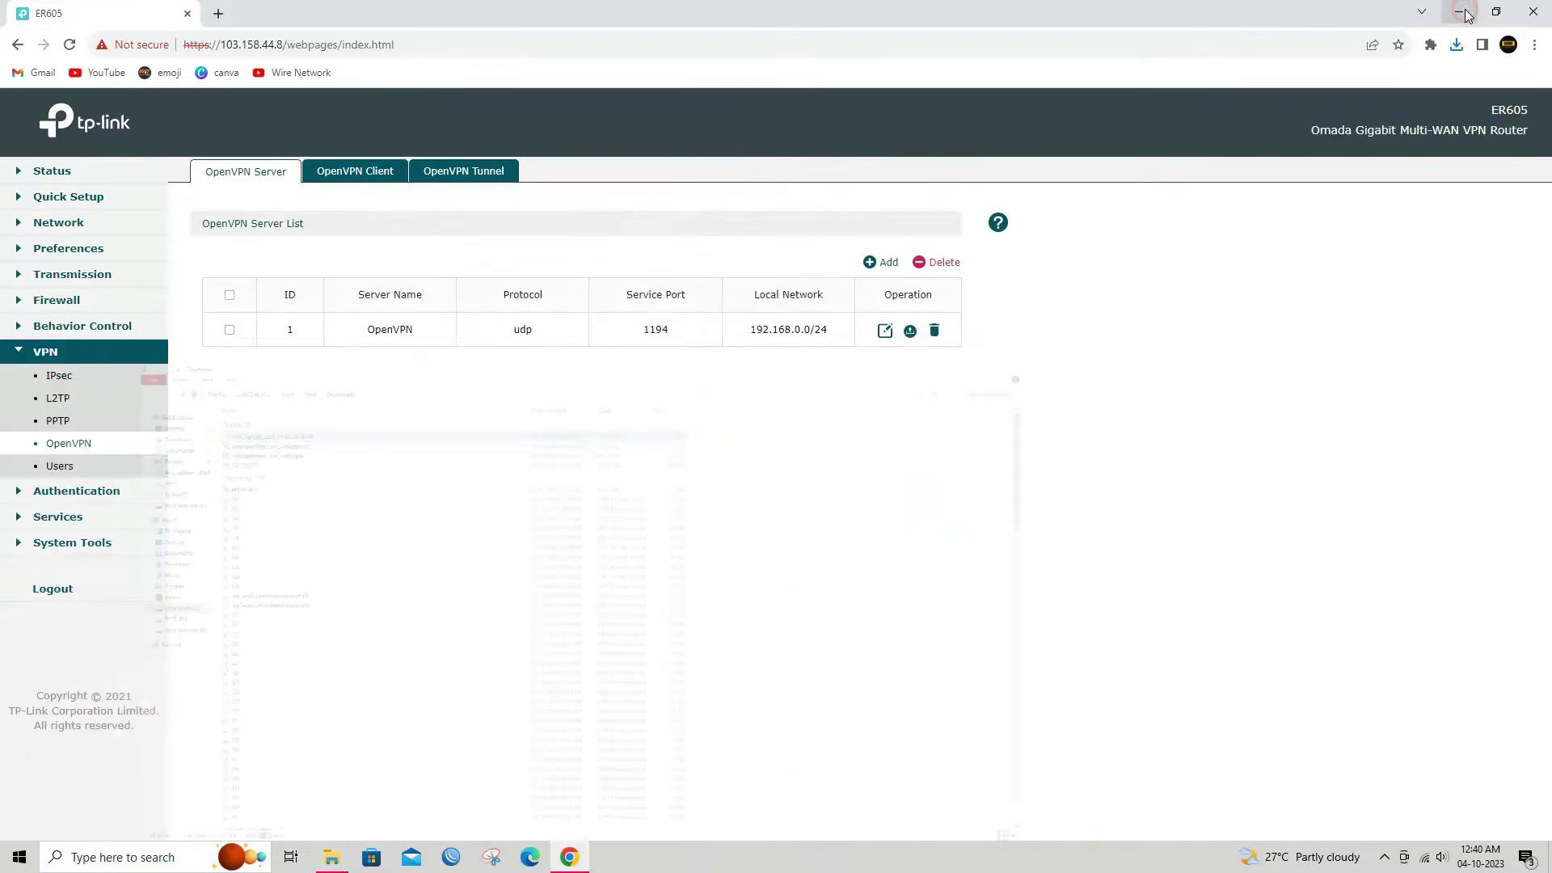
{"action": "left_click", "coordinate": [1457, 8]}
{"action": "right_click", "coordinate": [835, 232]}
{"action": "left_click", "coordinate": [873, 301]}
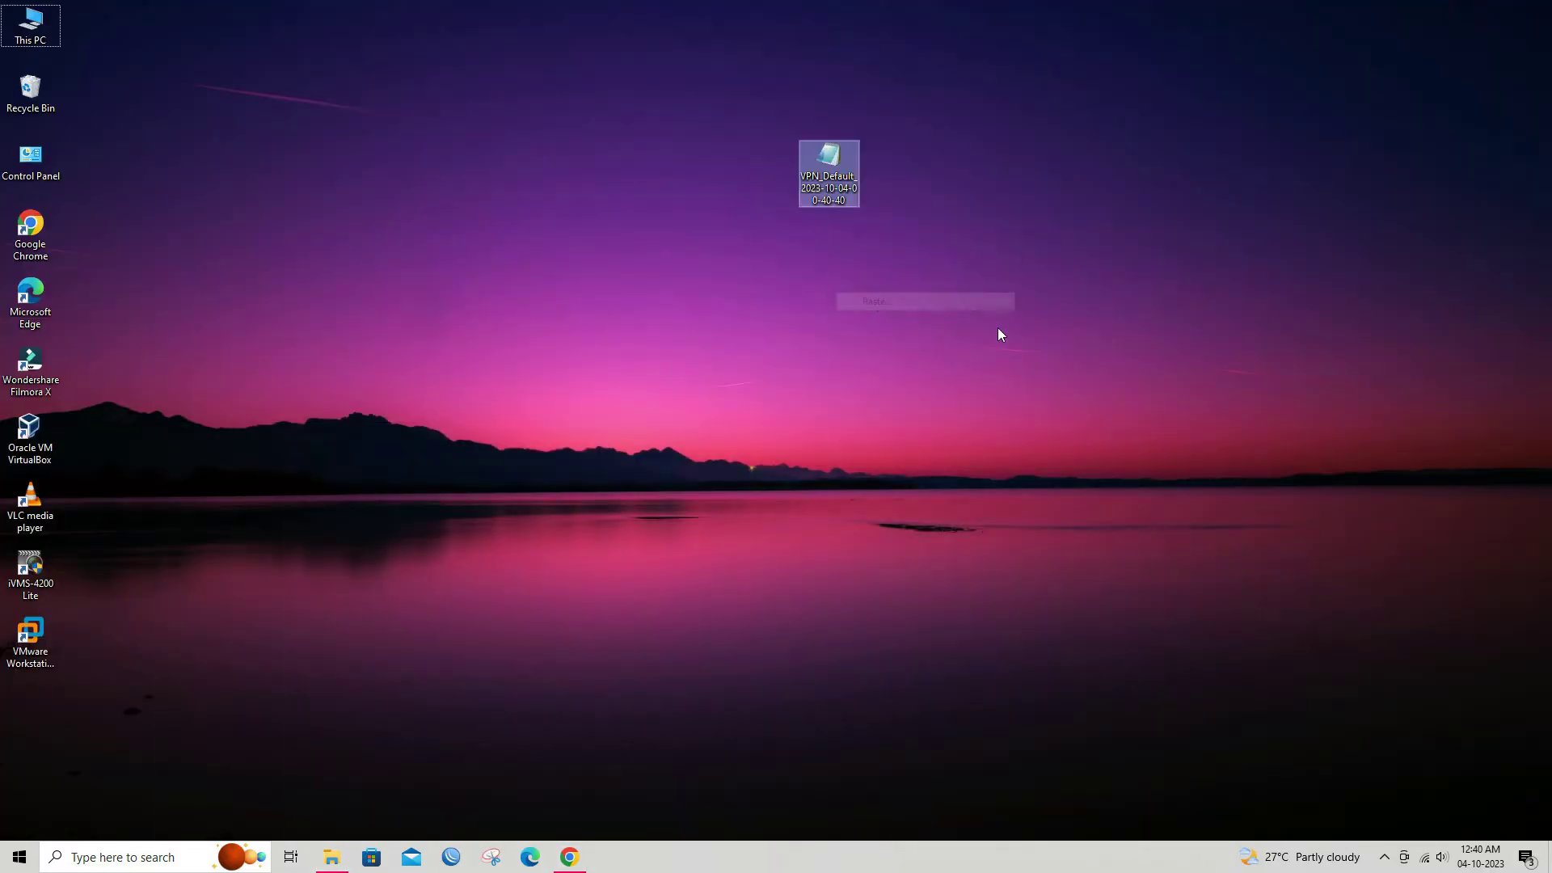
{"action": "left_click_drag", "start_coordinate": [837, 166], "coordinate": [1245, 162]}
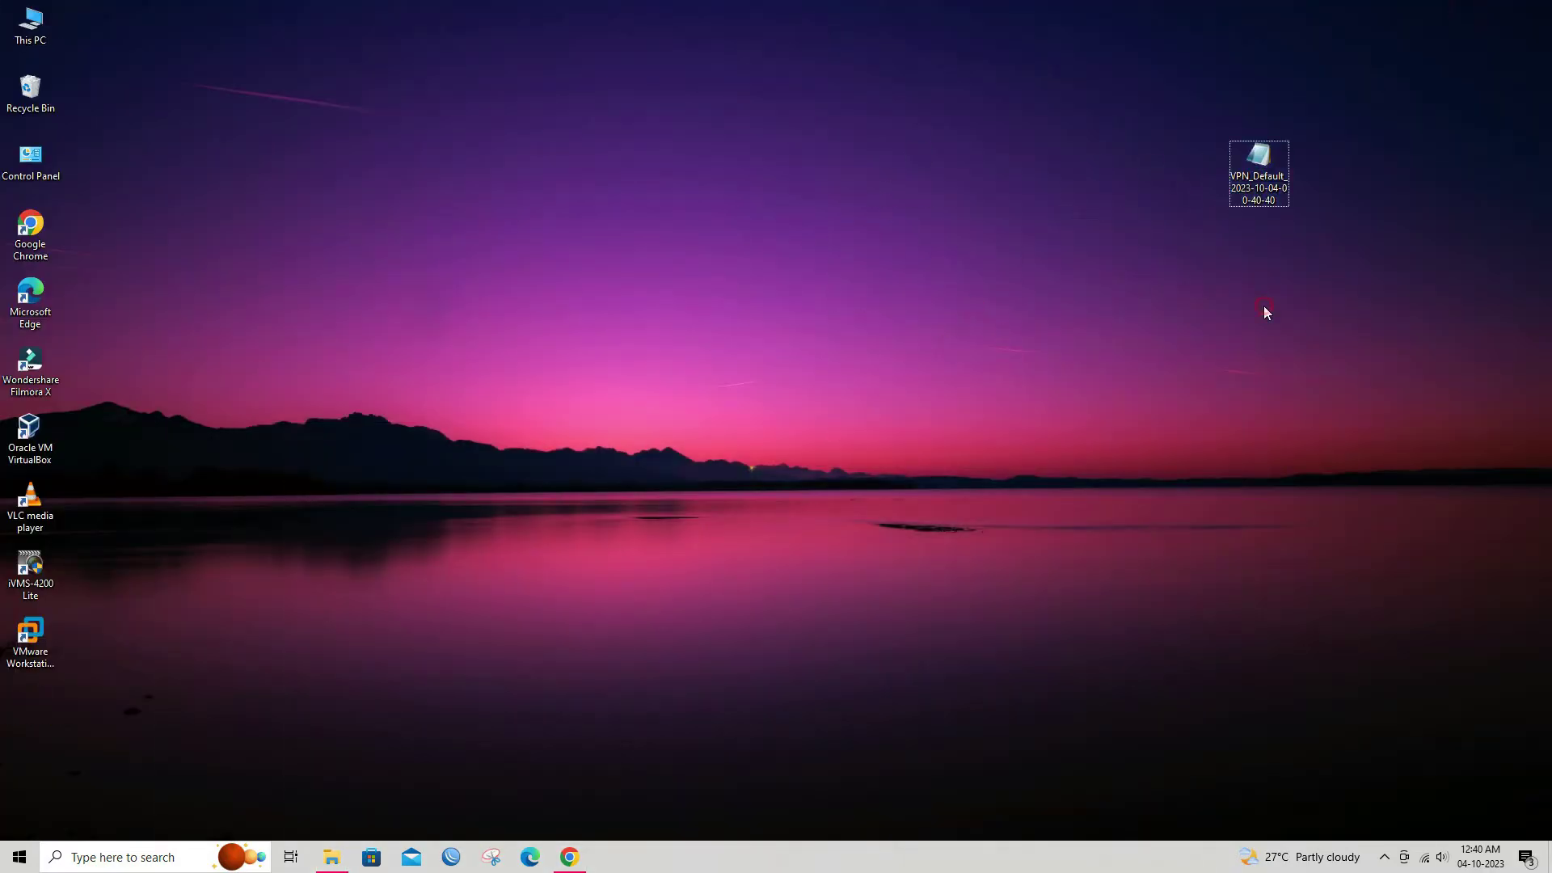
Check the file type of the exported VPN_Default configuration file in its properties
{"action": "right_click", "coordinate": [1269, 195]}
{"action": "left_click", "coordinate": [1282, 554]}
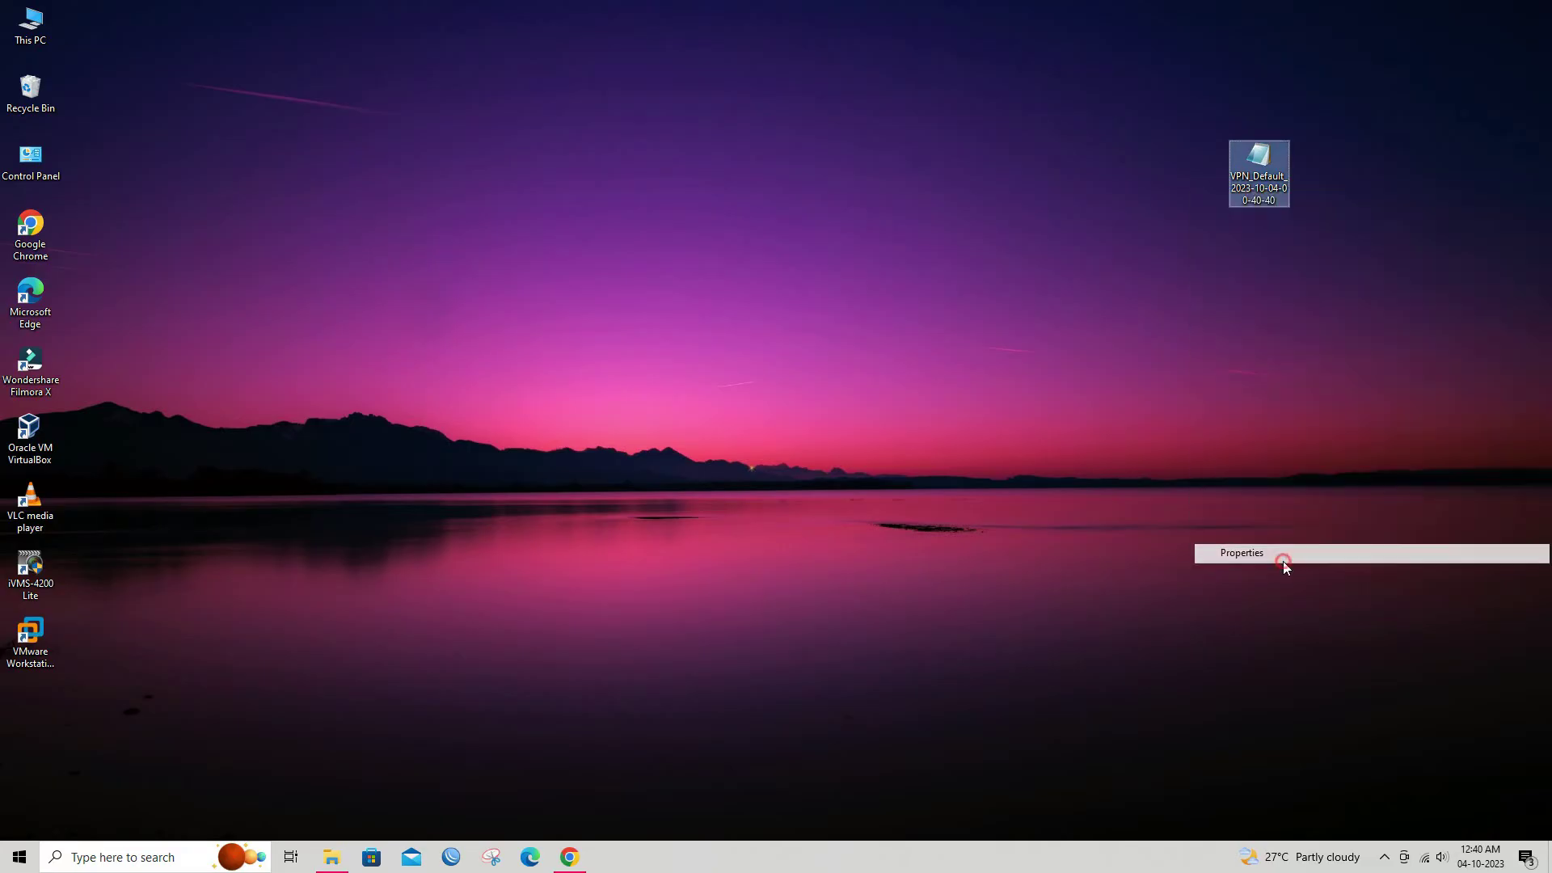
{"action": "left_click_drag", "start_coordinate": [1370, 296], "coordinate": [1410, 290]}
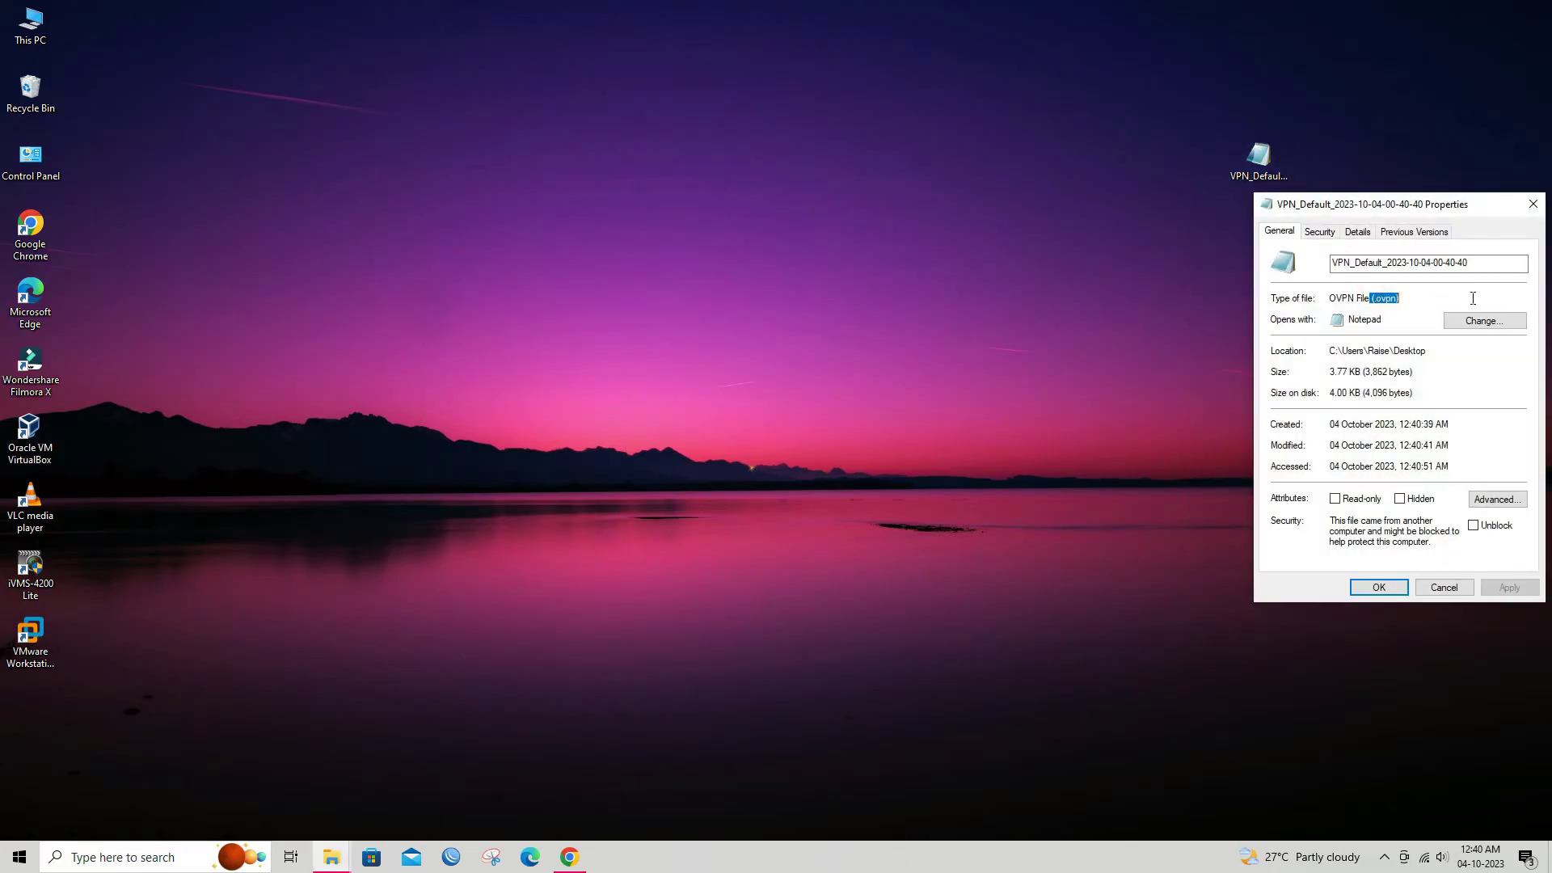
{"action": "left_click", "coordinate": [1533, 204]}
Return to Chrome, replace the router page with a new tab and search Google for "openvpn client"
{"action": "left_click", "coordinate": [569, 856]}
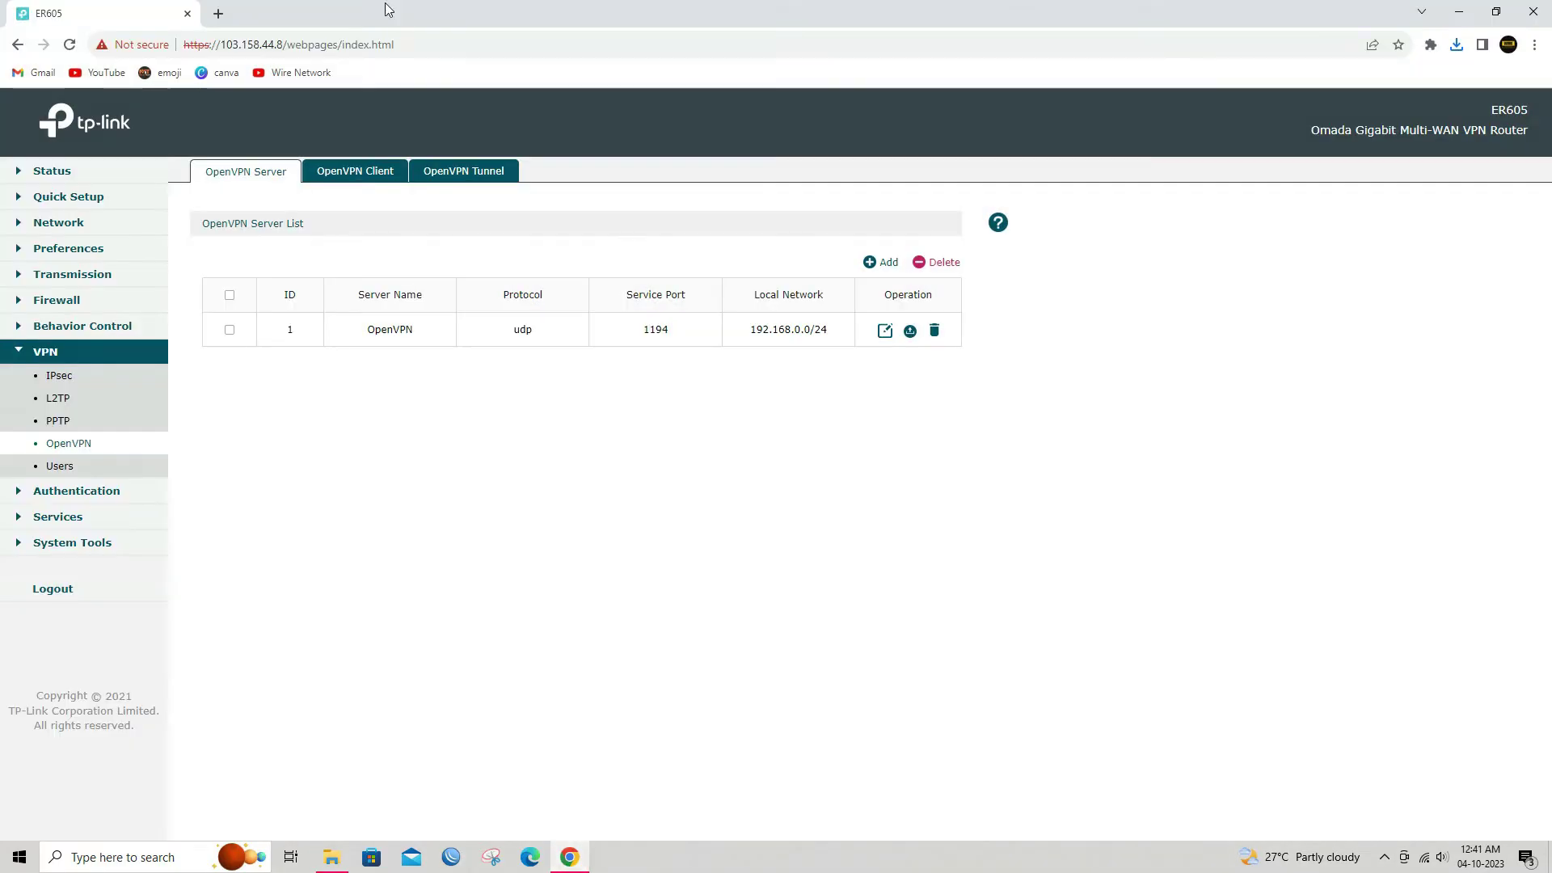
{"action": "key", "text": "ctrl+t"}
{"action": "left_click", "coordinate": [188, 16]}
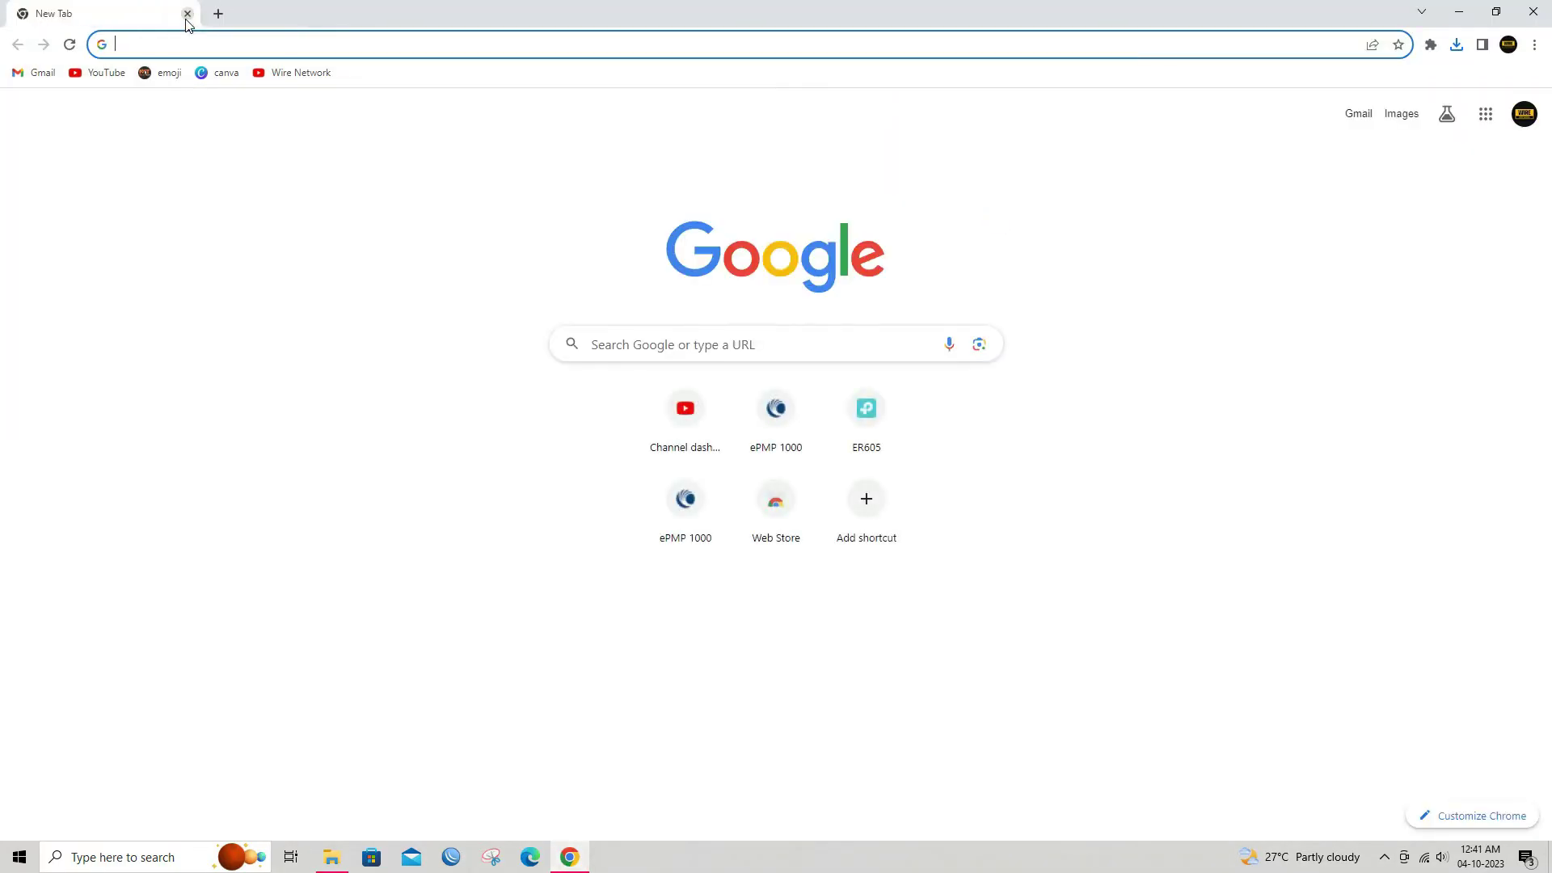
{"action": "type", "text": "open"}
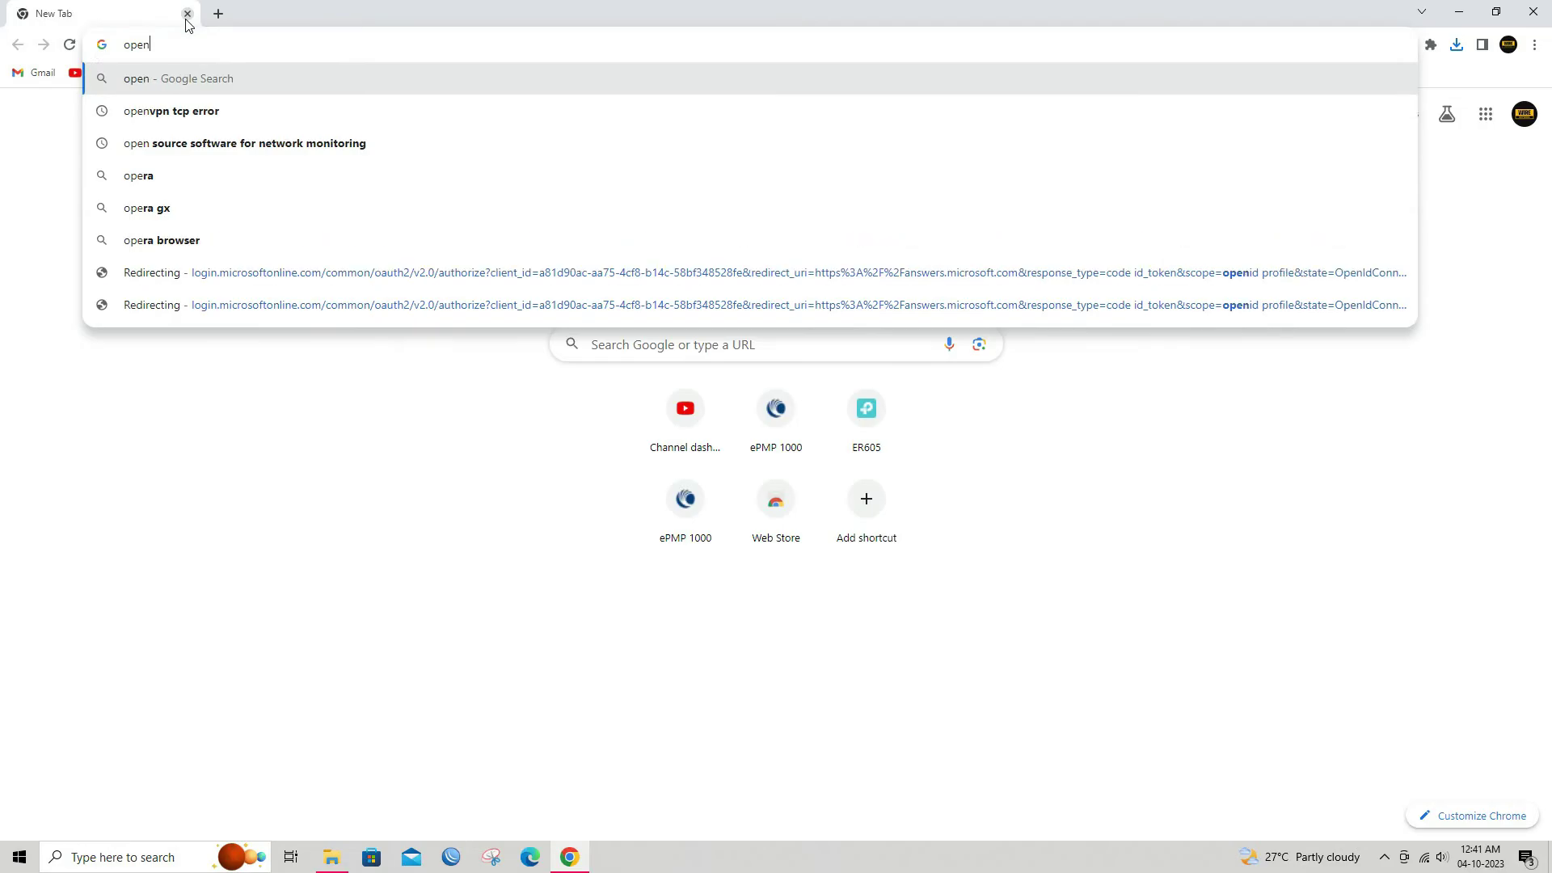
{"action": "type", "text": "vpn c"}
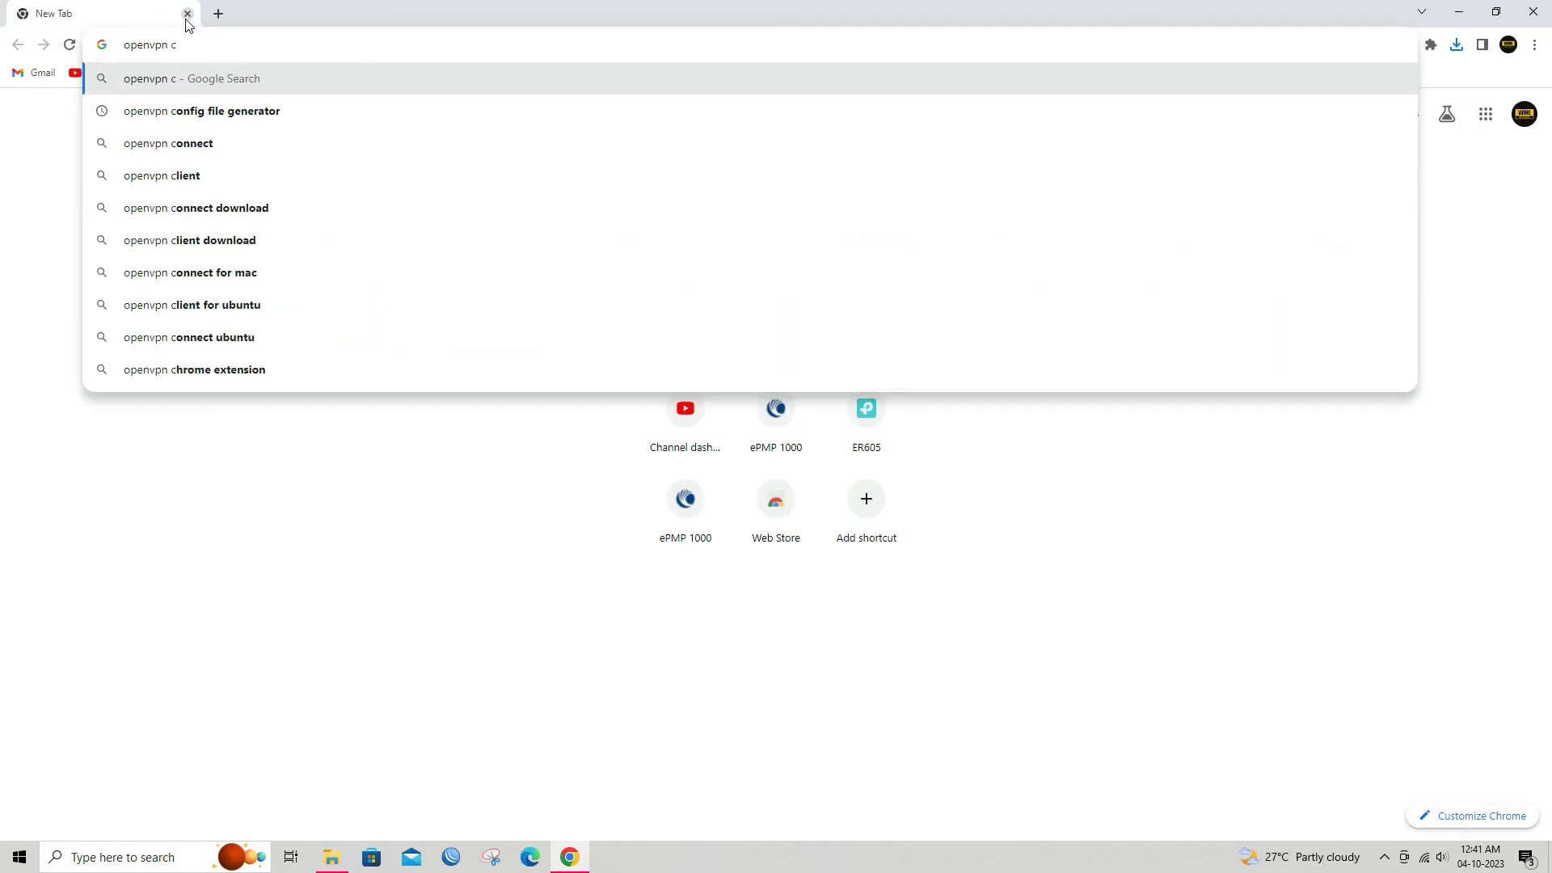
{"action": "key", "text": "Down"}
{"action": "key", "text": "Down"}
{"action": "key", "text": "Return"}
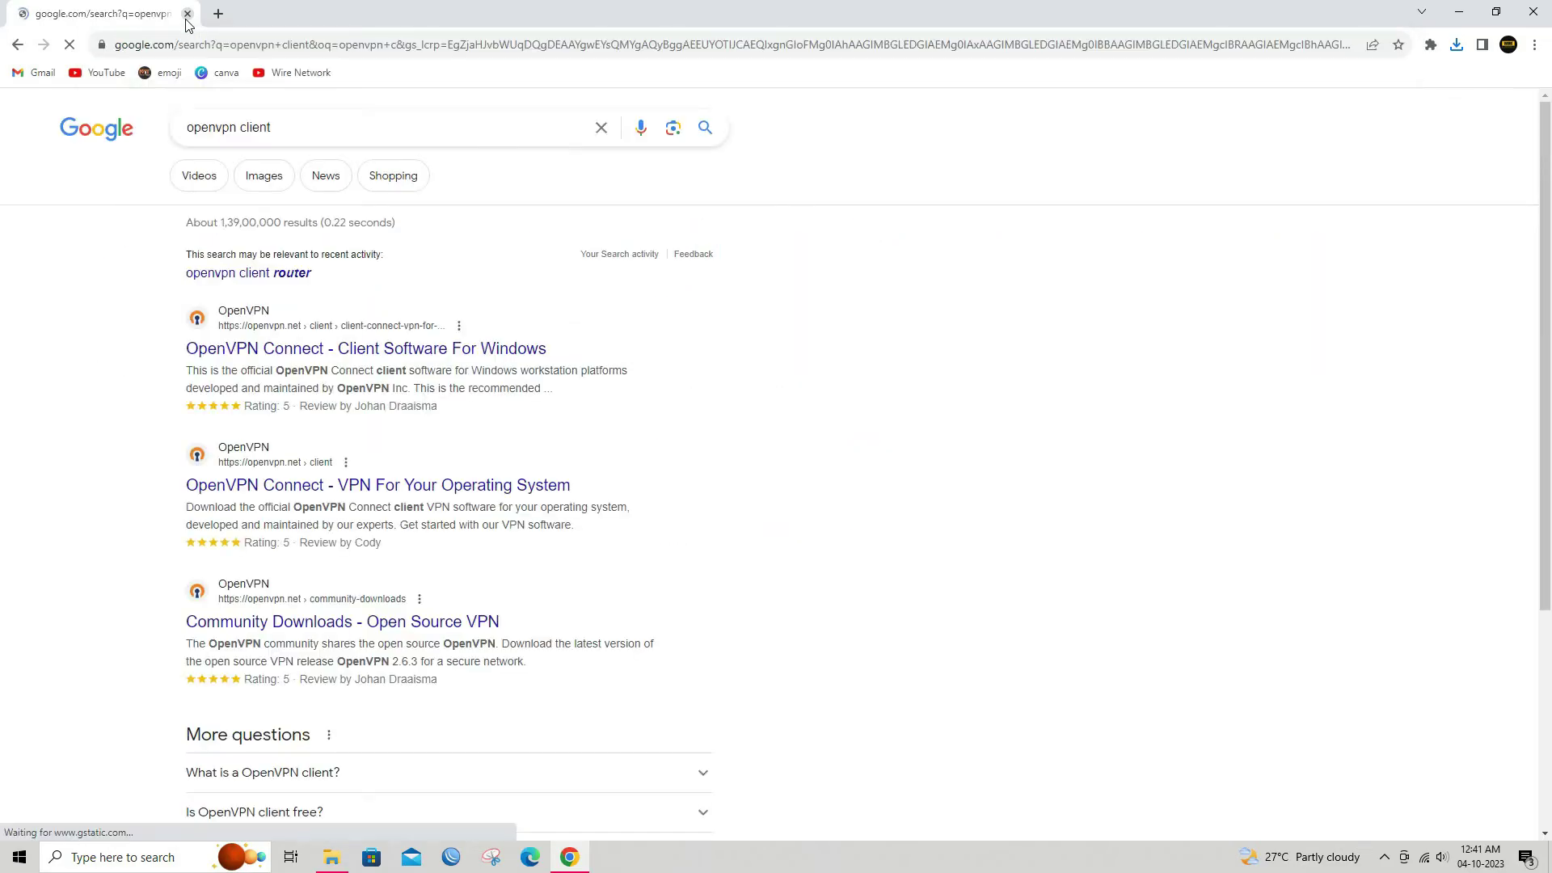
Download OpenVPN Connect v3 from the official Windows client page and open the browser's list of downloads
{"action": "middle_click", "coordinate": [343, 356]}
{"action": "left_click", "coordinate": [299, 13]}
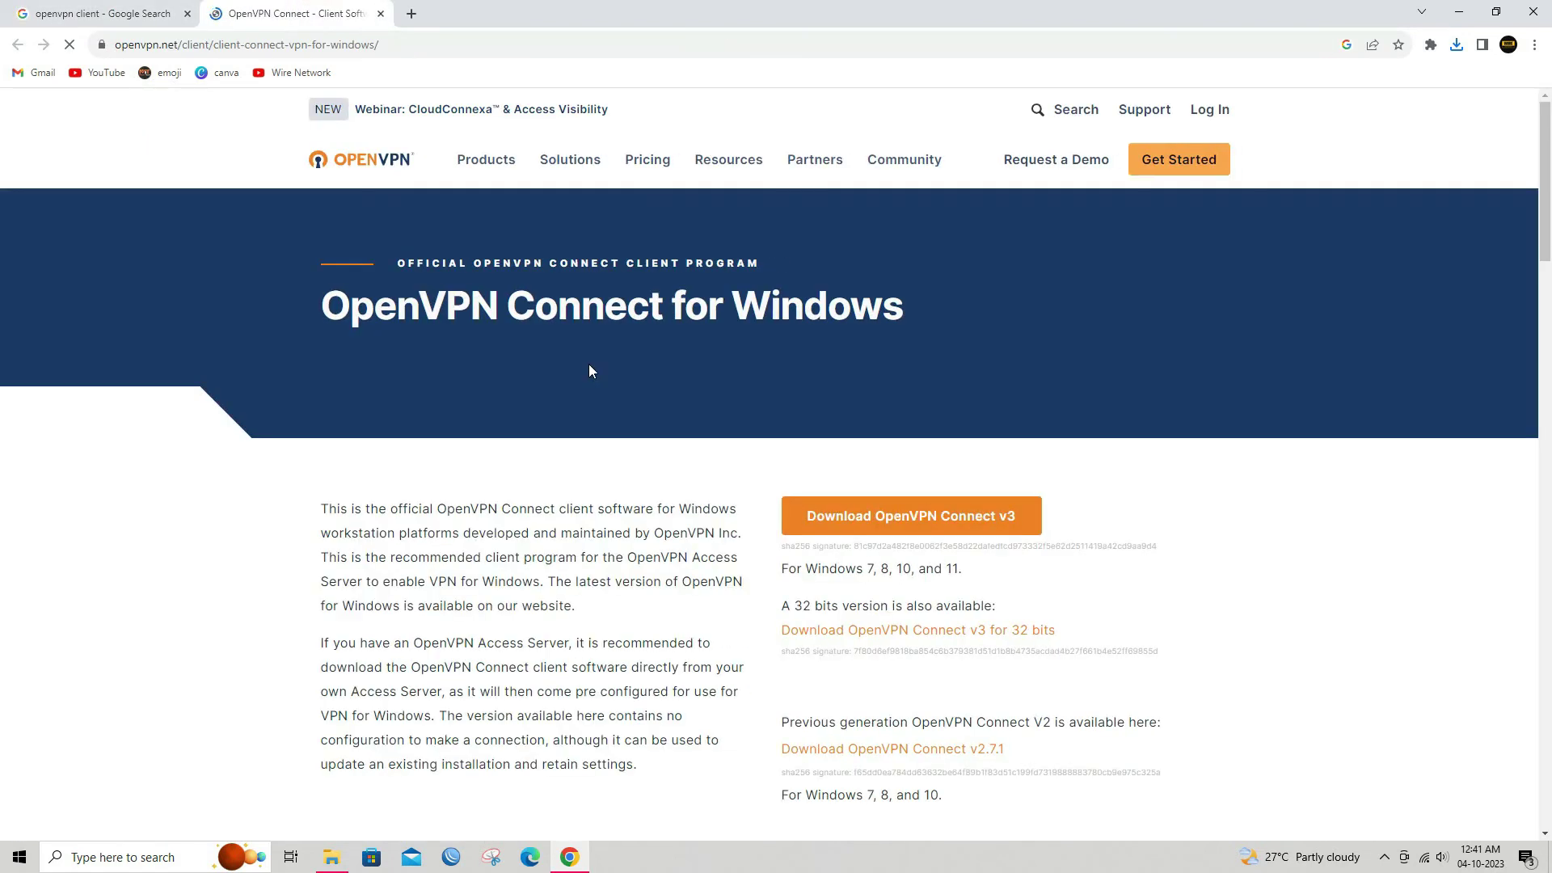
{"action": "scroll", "coordinate": [1406, 467], "scroll_direction": "down", "scroll_amount": 3}
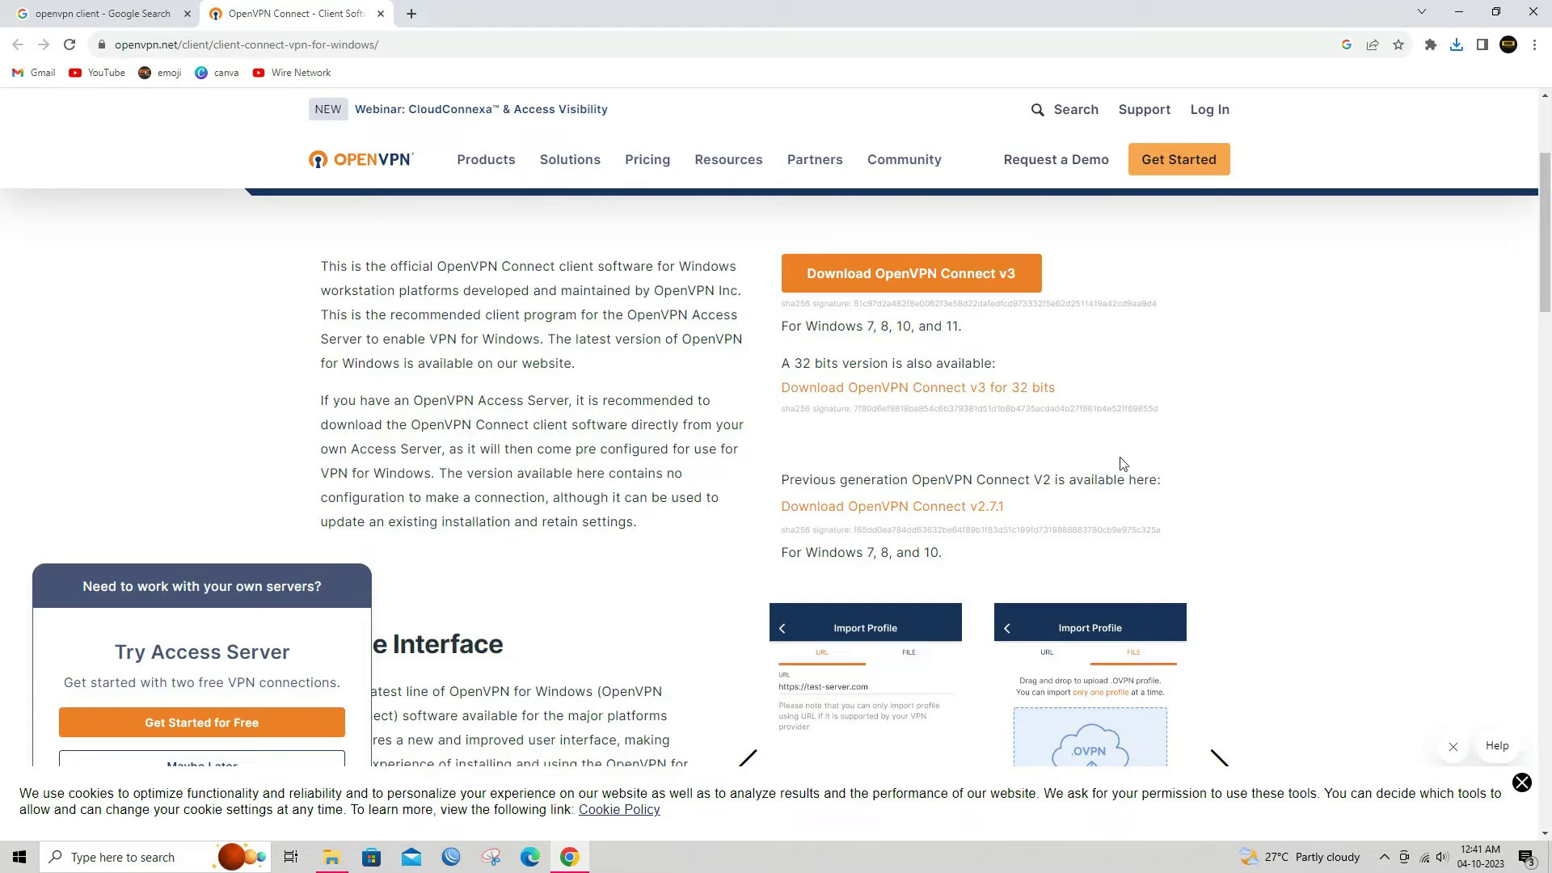
{"action": "left_click", "coordinate": [940, 281]}
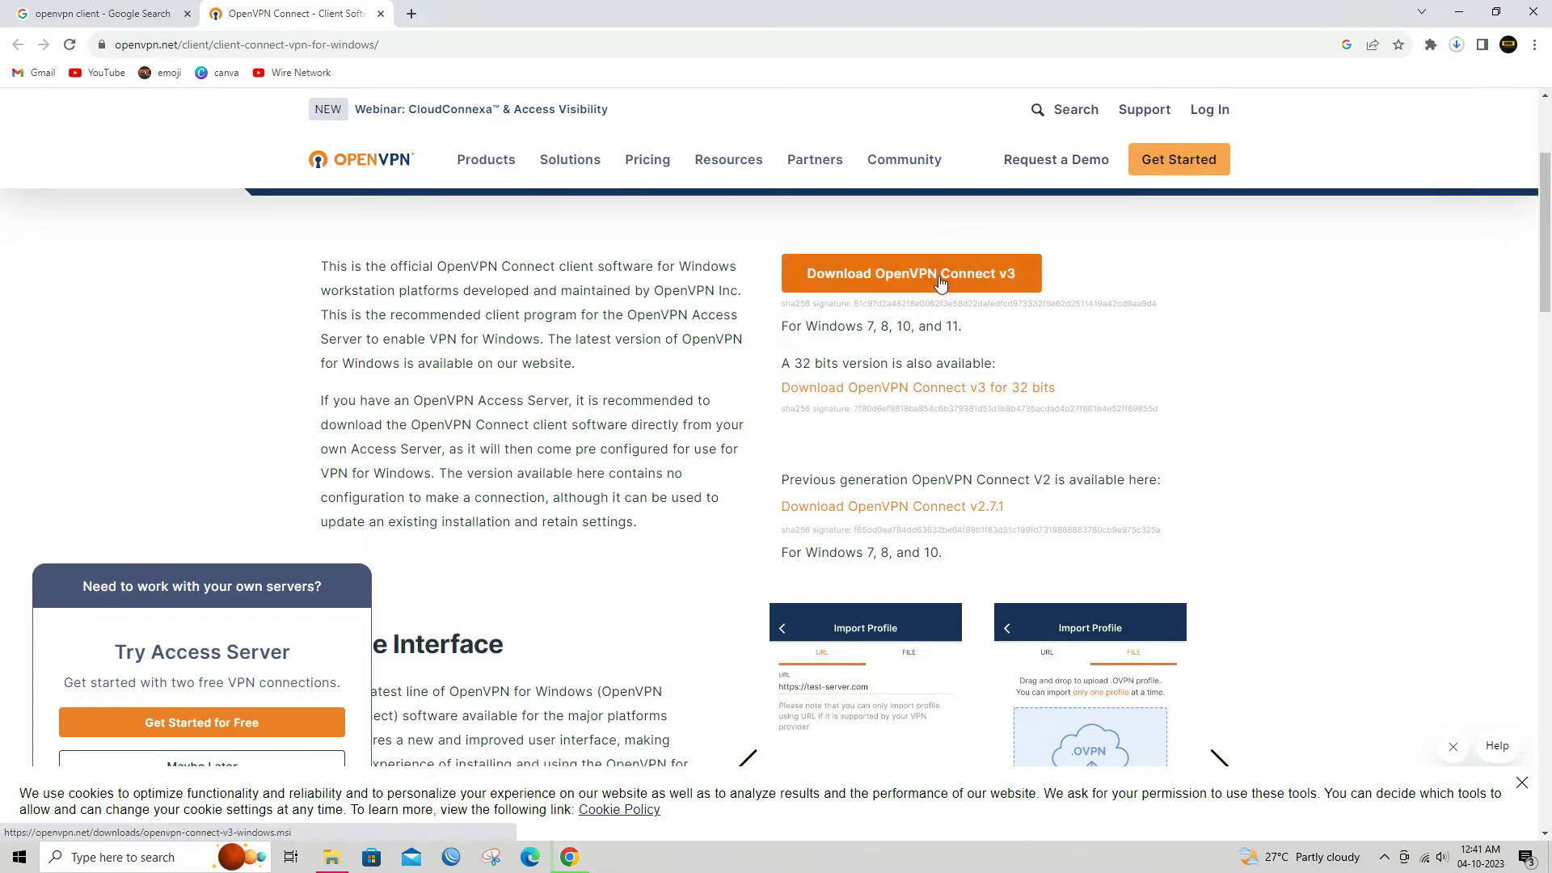
{"action": "left_click", "coordinate": [1535, 44]}
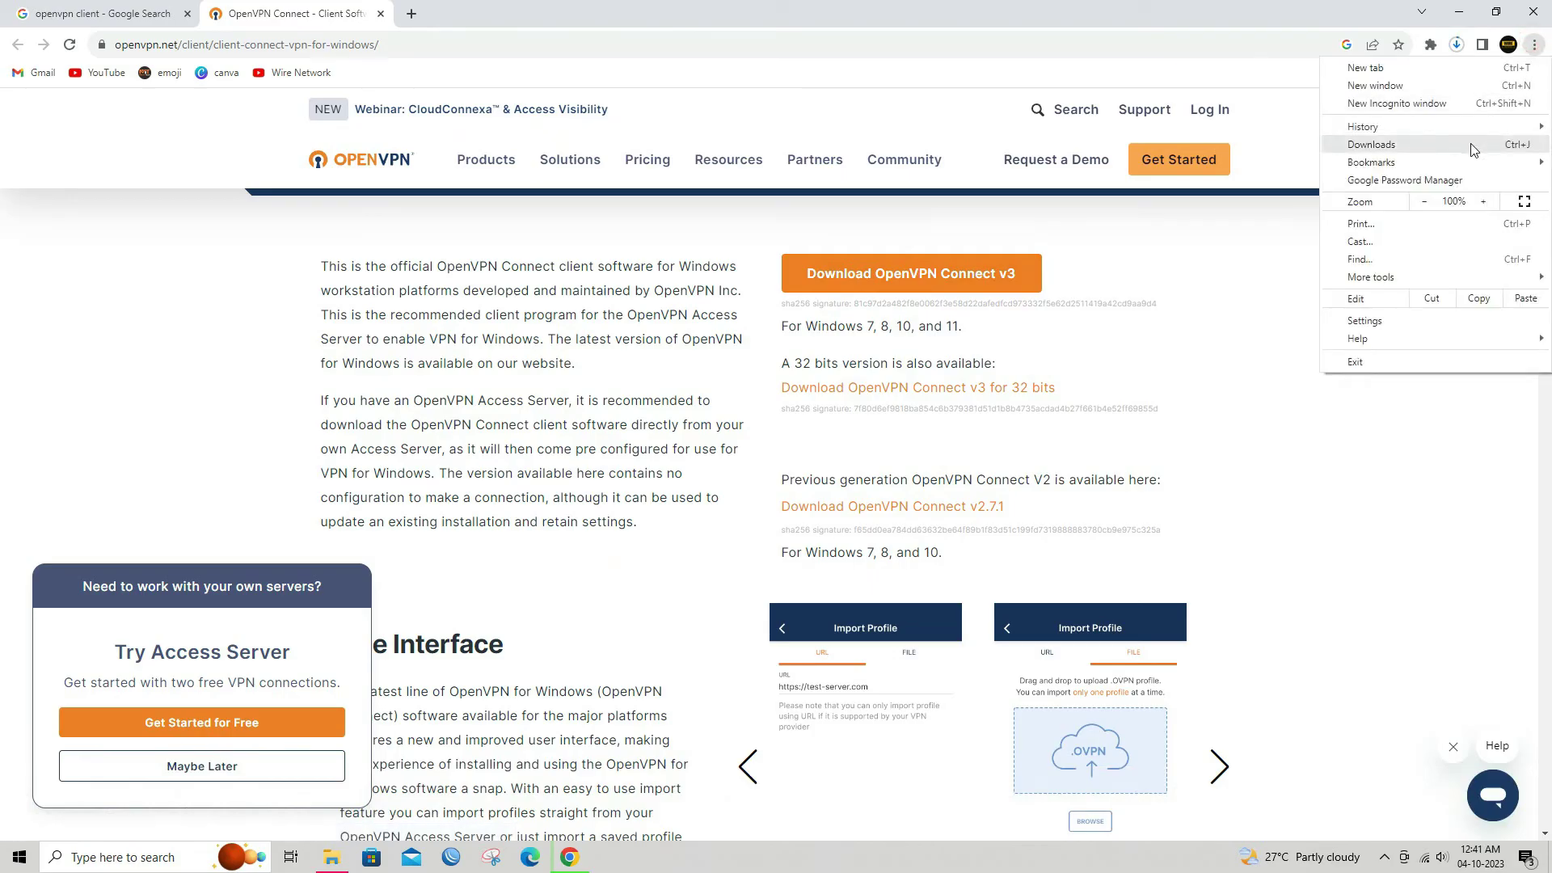
{"action": "left_click", "coordinate": [1372, 144]}
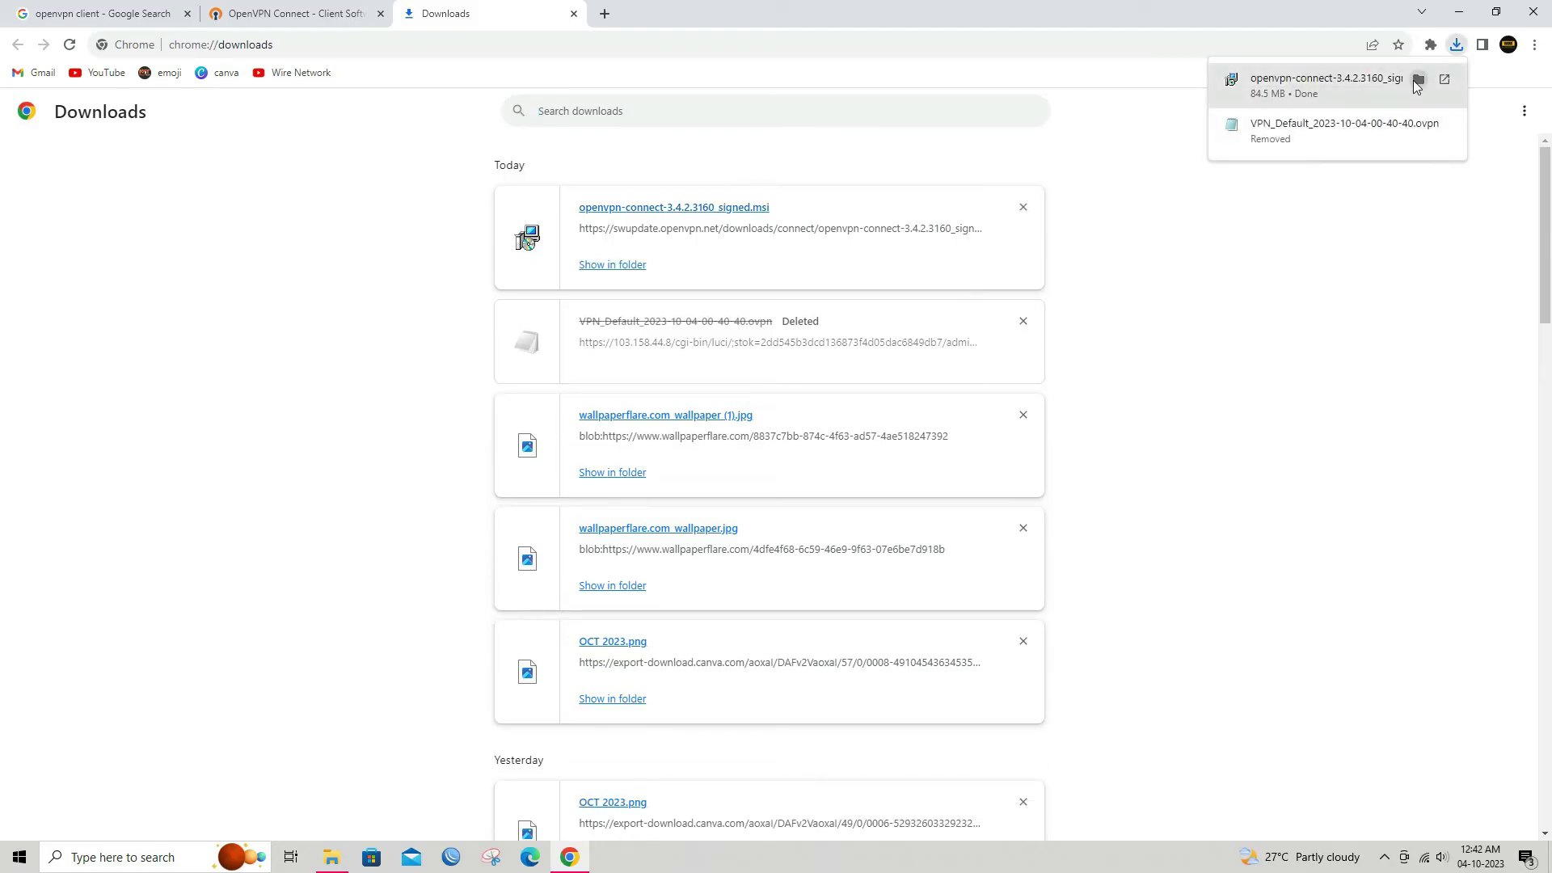
Launch the openvpn-connect-3.4.2.3160_signed installer from the Downloads folder and minimise the Chrome and folder windows
{"action": "left_click", "coordinate": [1410, 83]}
{"action": "double_click", "coordinate": [469, 572]}
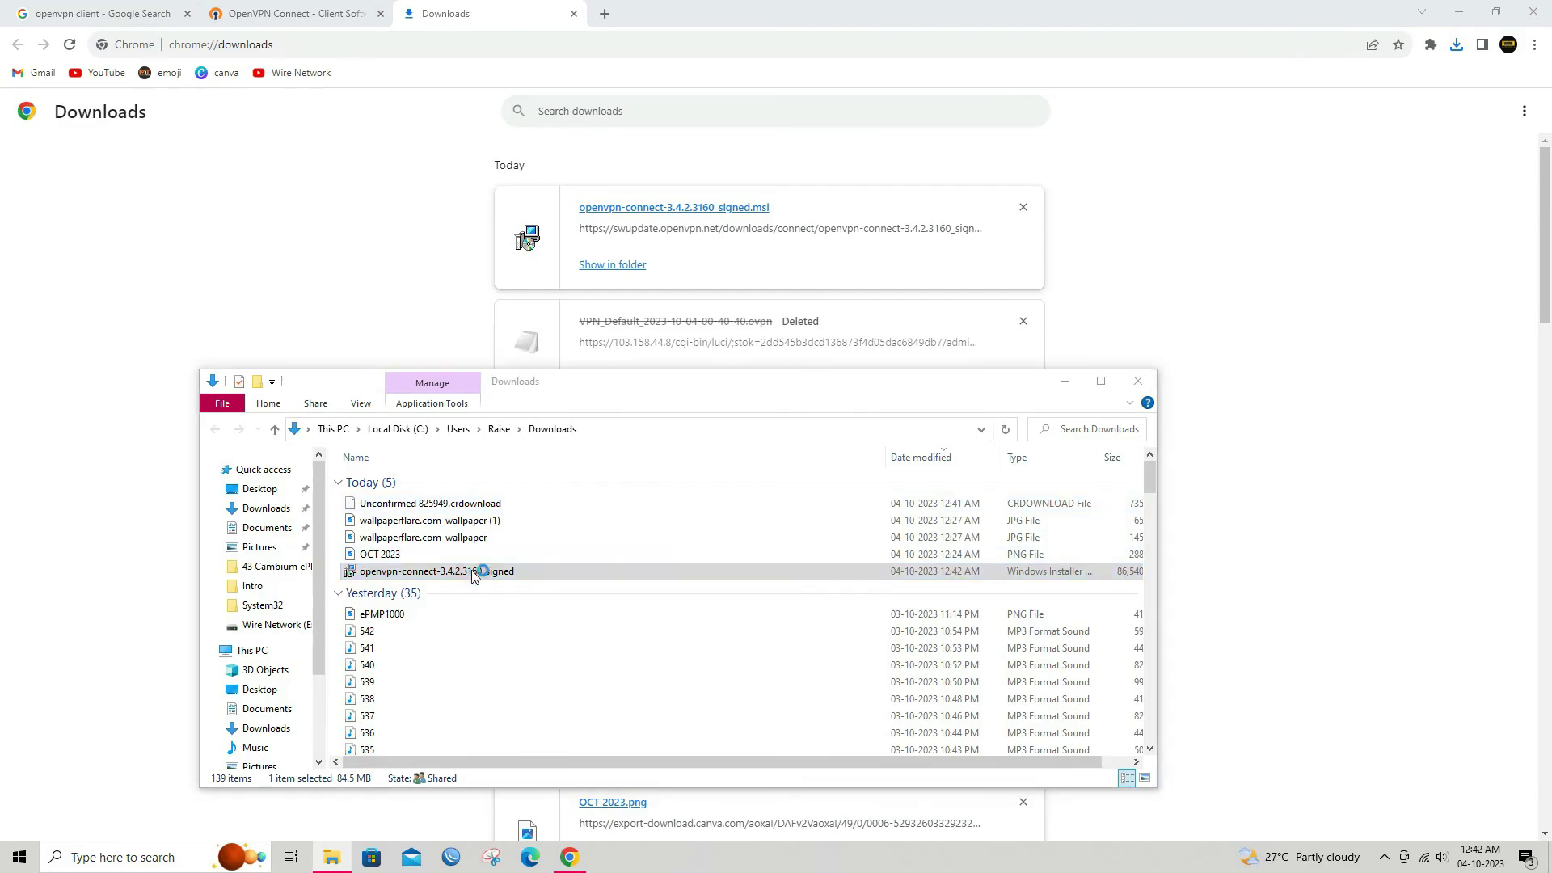
{"action": "left_click", "coordinate": [1459, 12]}
{"action": "left_click", "coordinate": [1057, 388]}
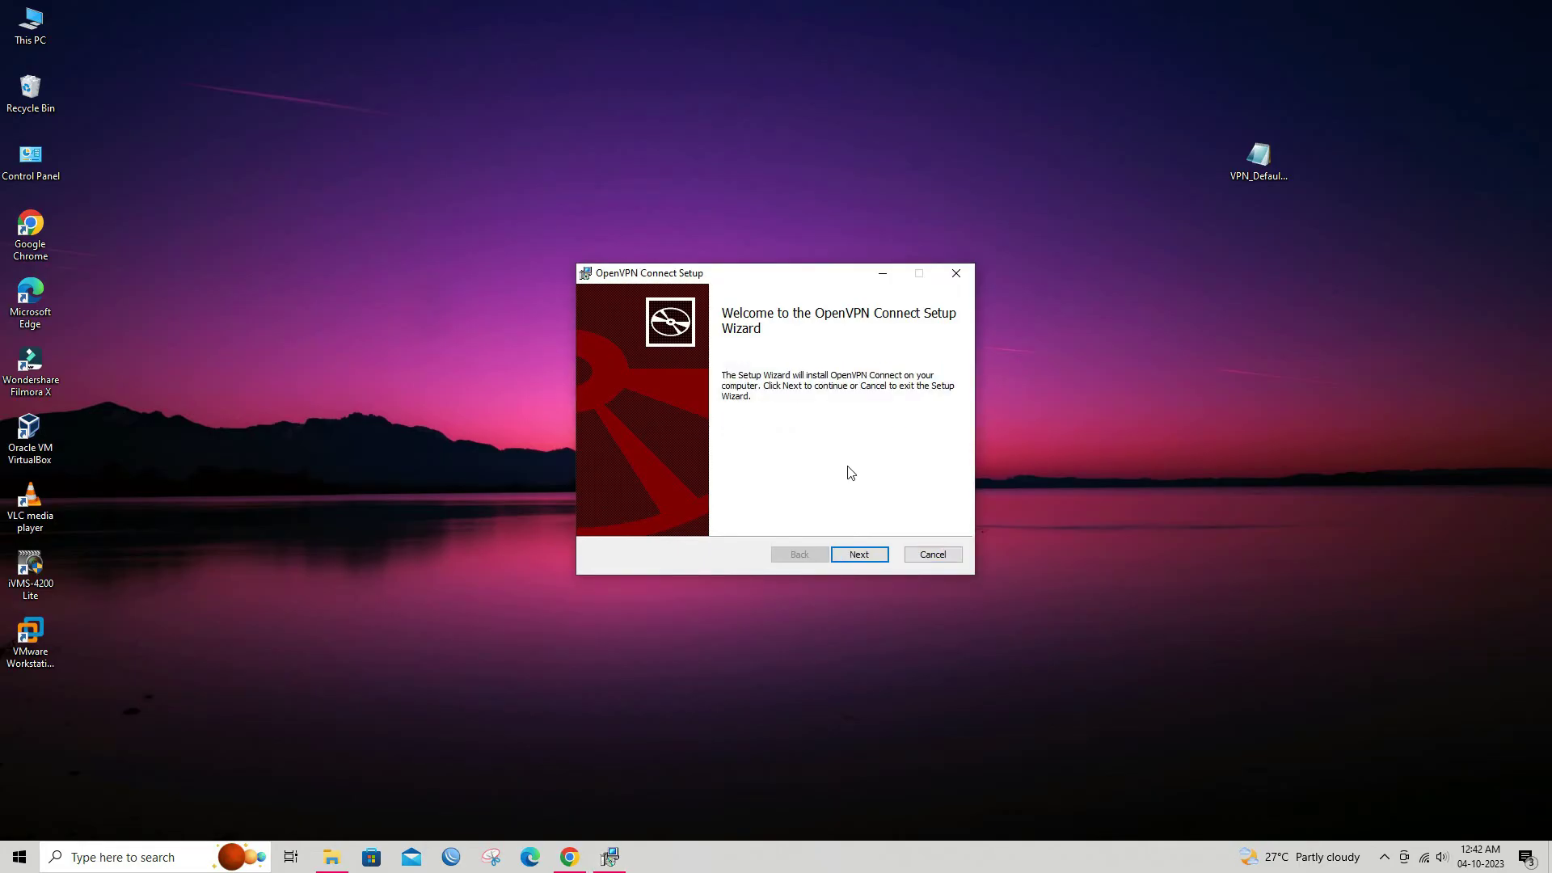
Accept the licence agreement, install OpenVPN Connect and finish its setup wizard
{"action": "left_click", "coordinate": [854, 554]}
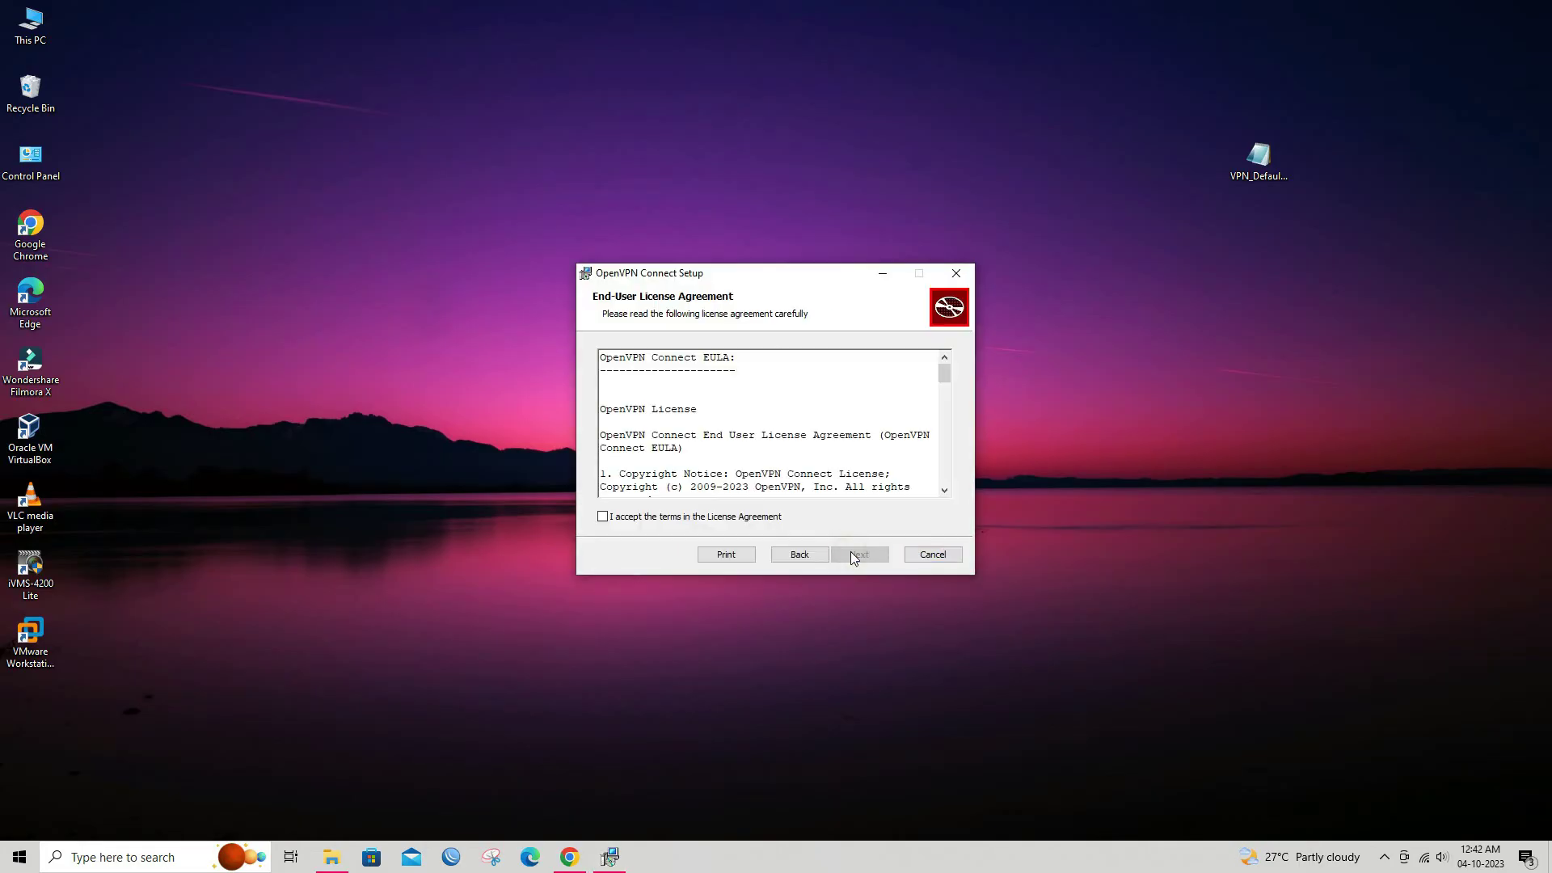
{"action": "left_click", "coordinate": [693, 522]}
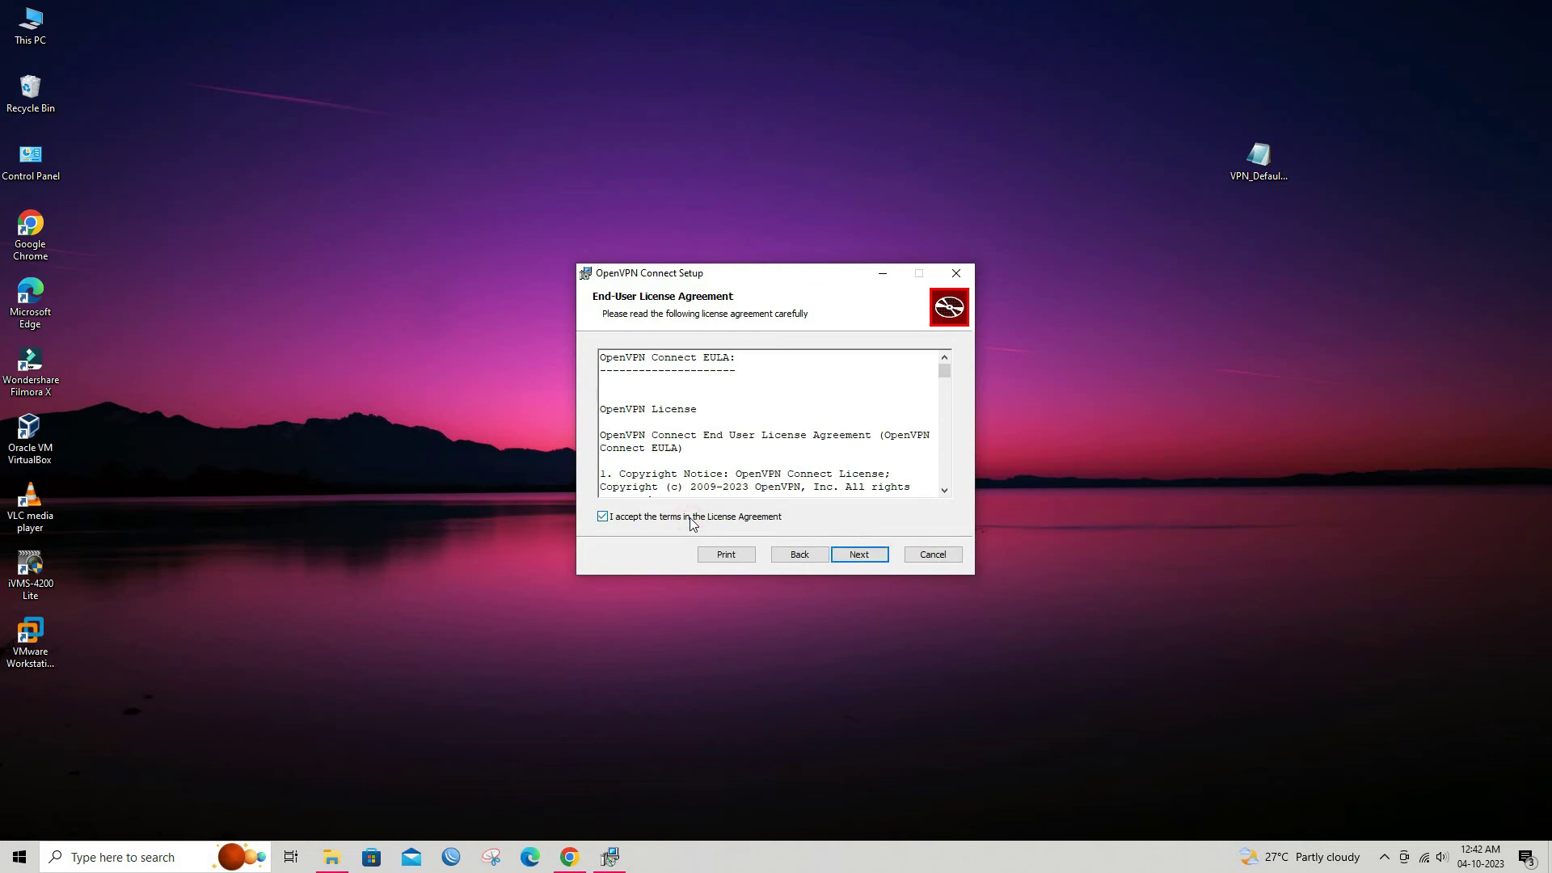
{"action": "left_click", "coordinate": [878, 559]}
{"action": "left_click", "coordinate": [880, 560]}
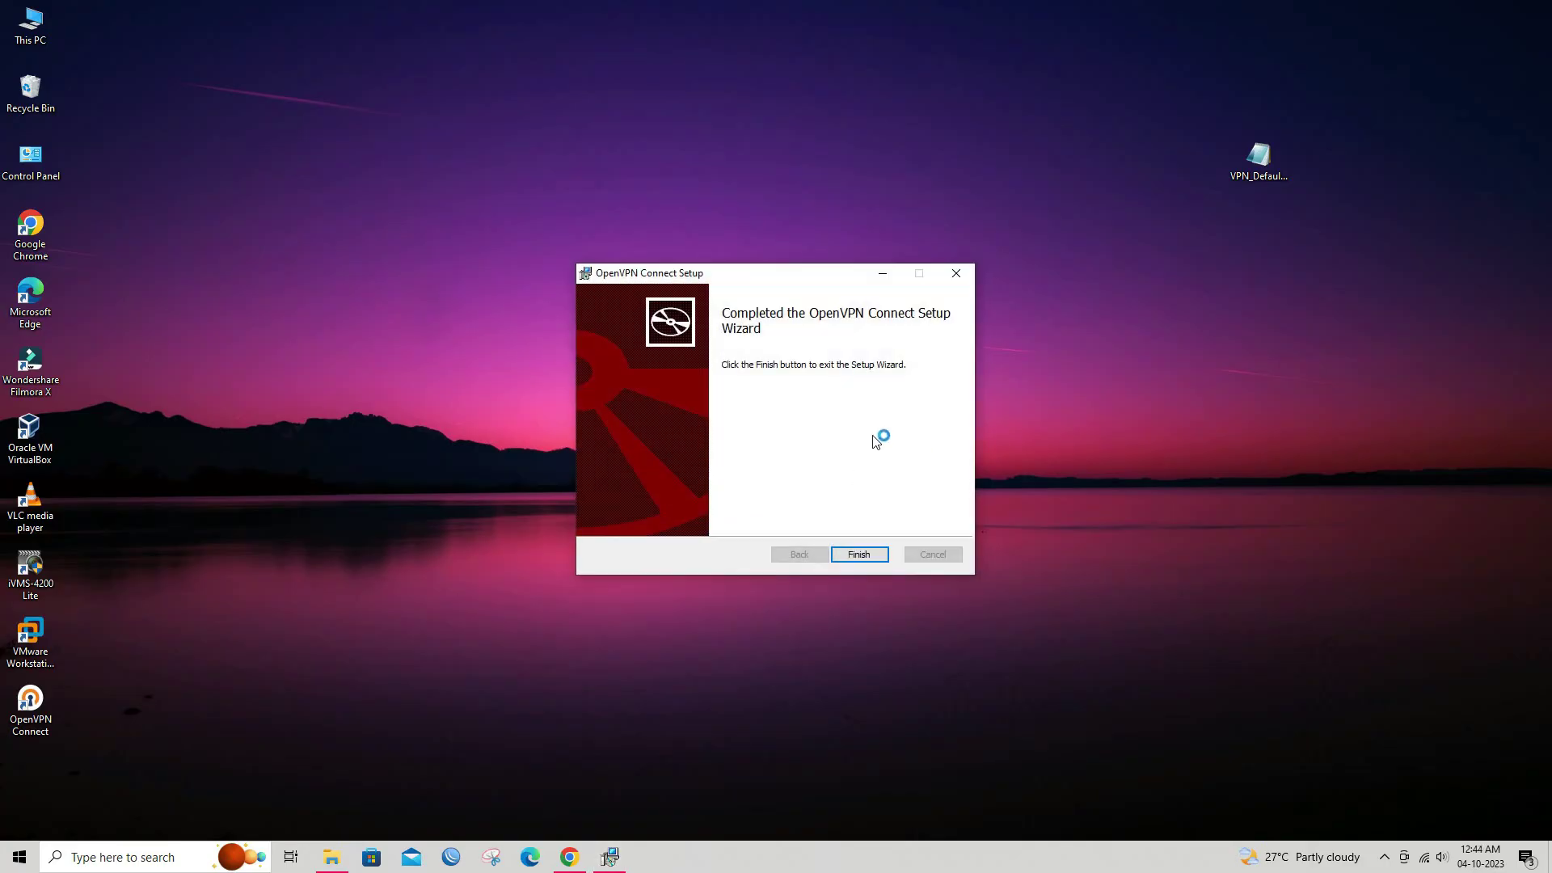
{"action": "left_click", "coordinate": [867, 557]}
Agree to OpenVPN's data collection, use and retention policy in OpenVPN Connect
{"action": "left_click", "coordinate": [447, 355]}
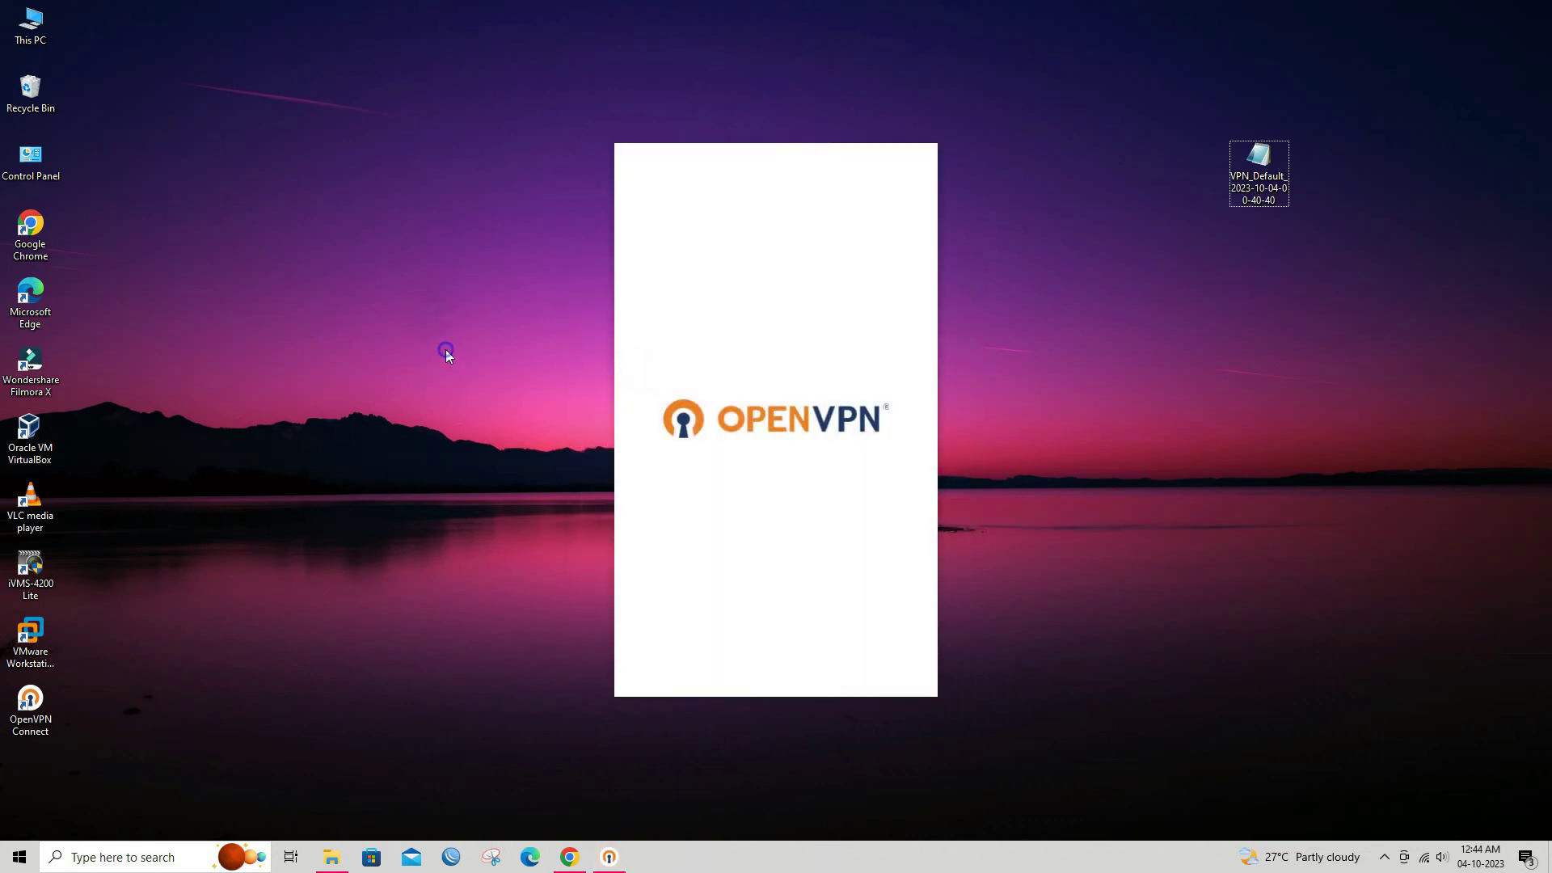
{"action": "left_click", "coordinate": [488, 396]}
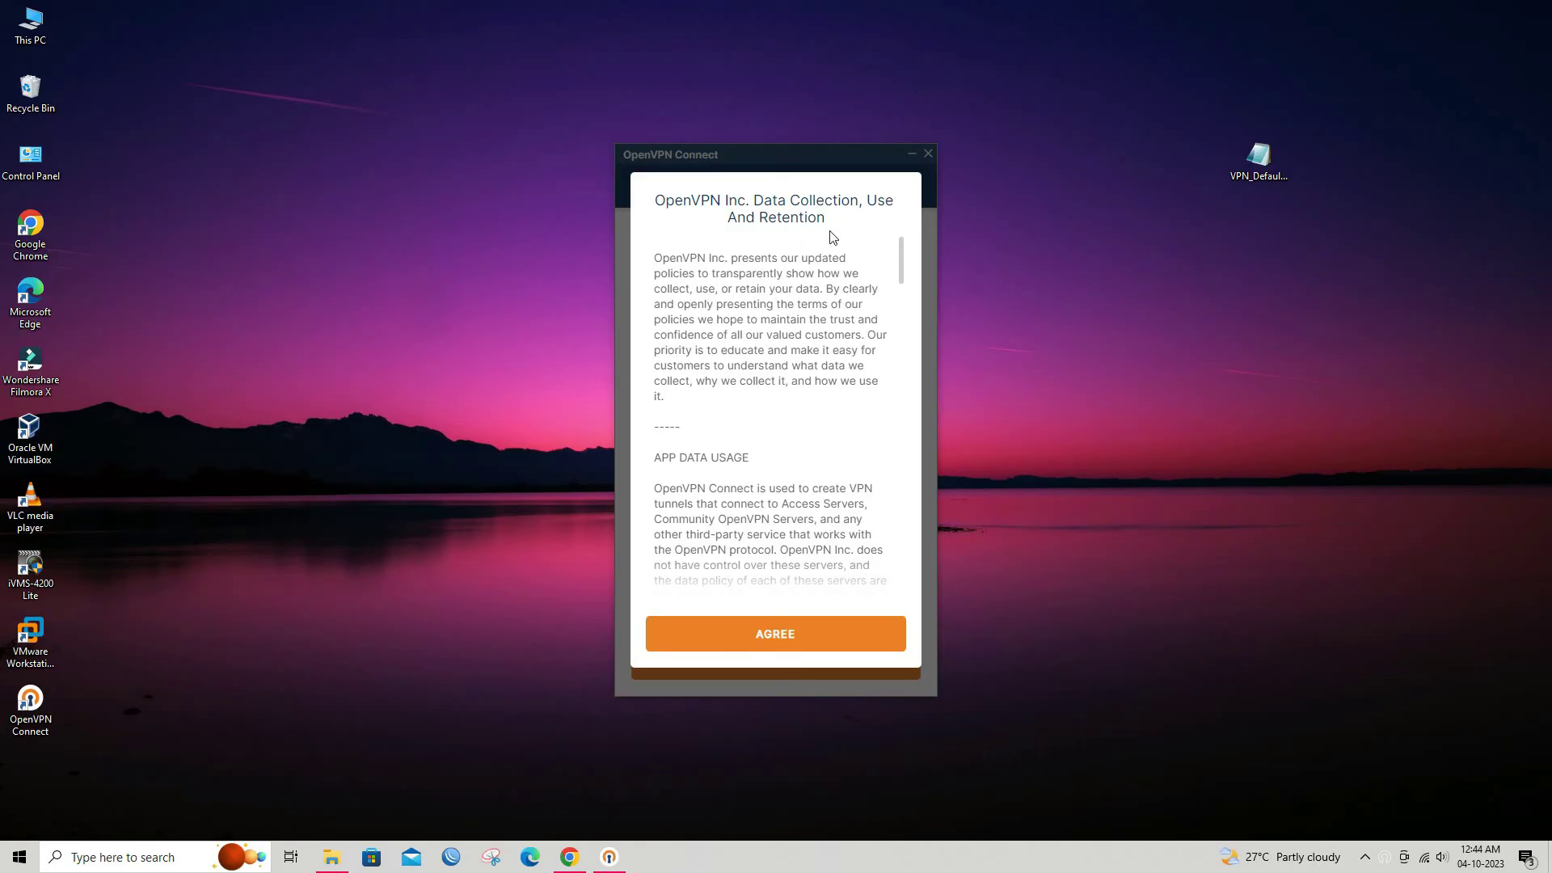
{"action": "left_click", "coordinate": [773, 635]}
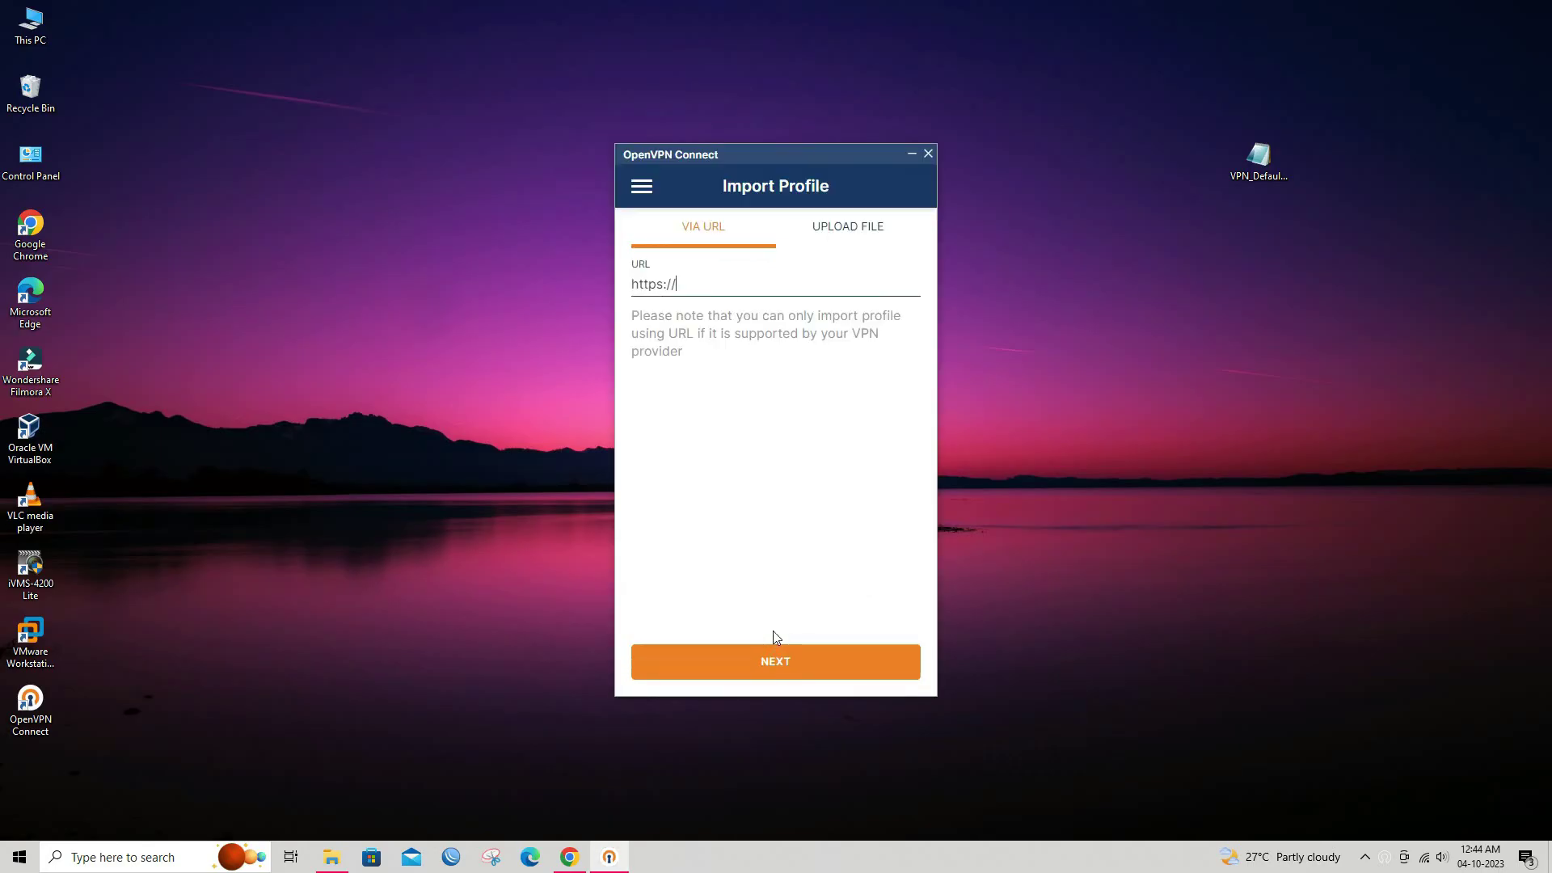
{"action": "left_click", "coordinate": [1259, 158]}
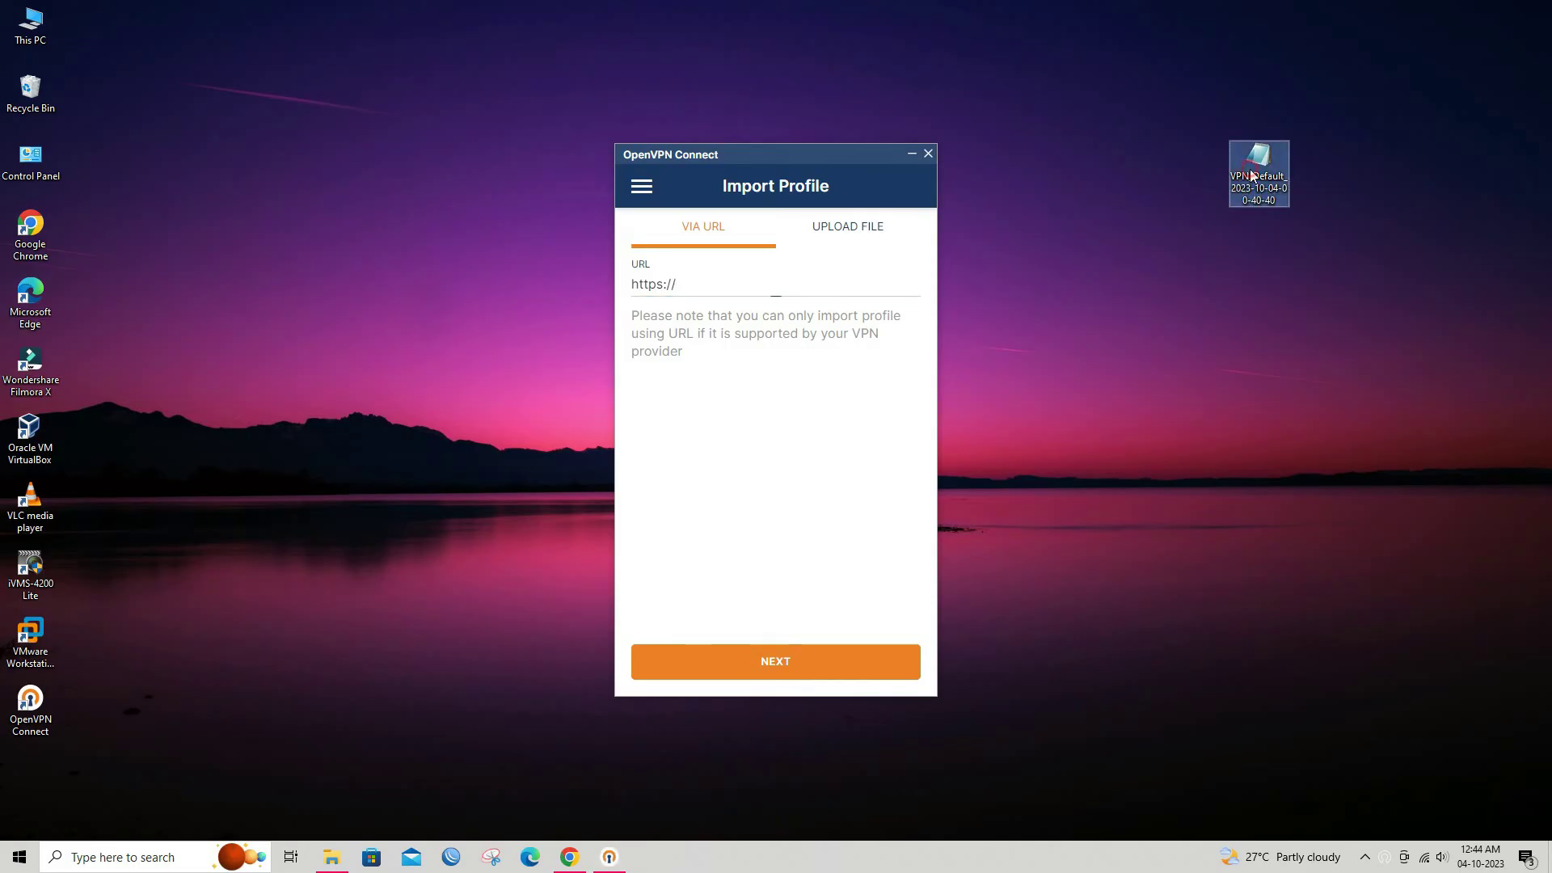
{"action": "left_click", "coordinate": [872, 233]}
{"action": "left_click", "coordinate": [780, 523]}
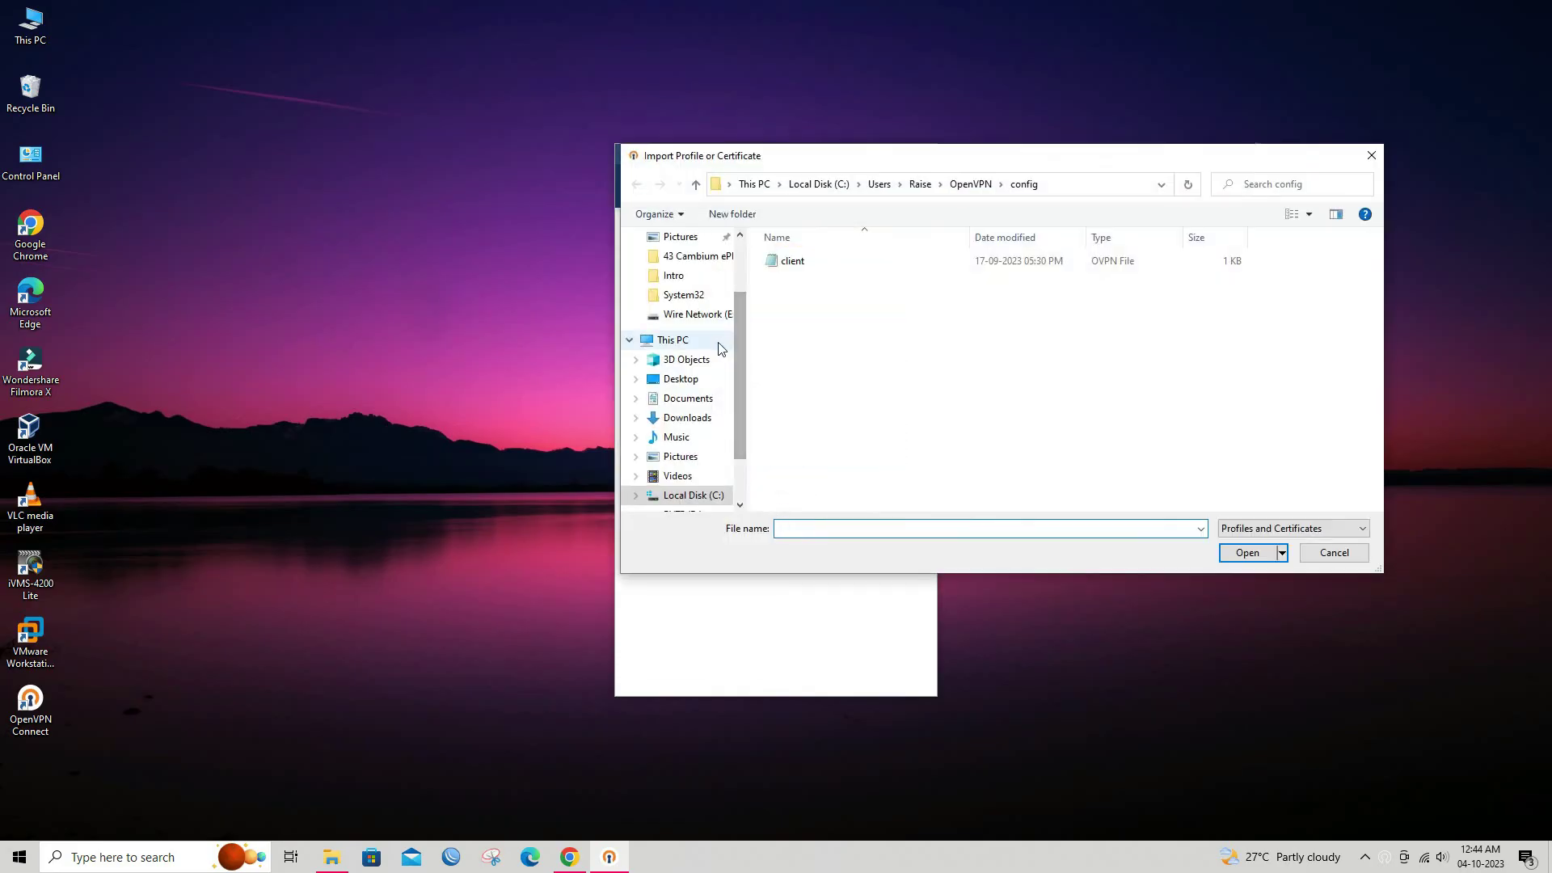
{"action": "left_click", "coordinate": [689, 380]}
{"action": "left_click", "coordinate": [803, 310]}
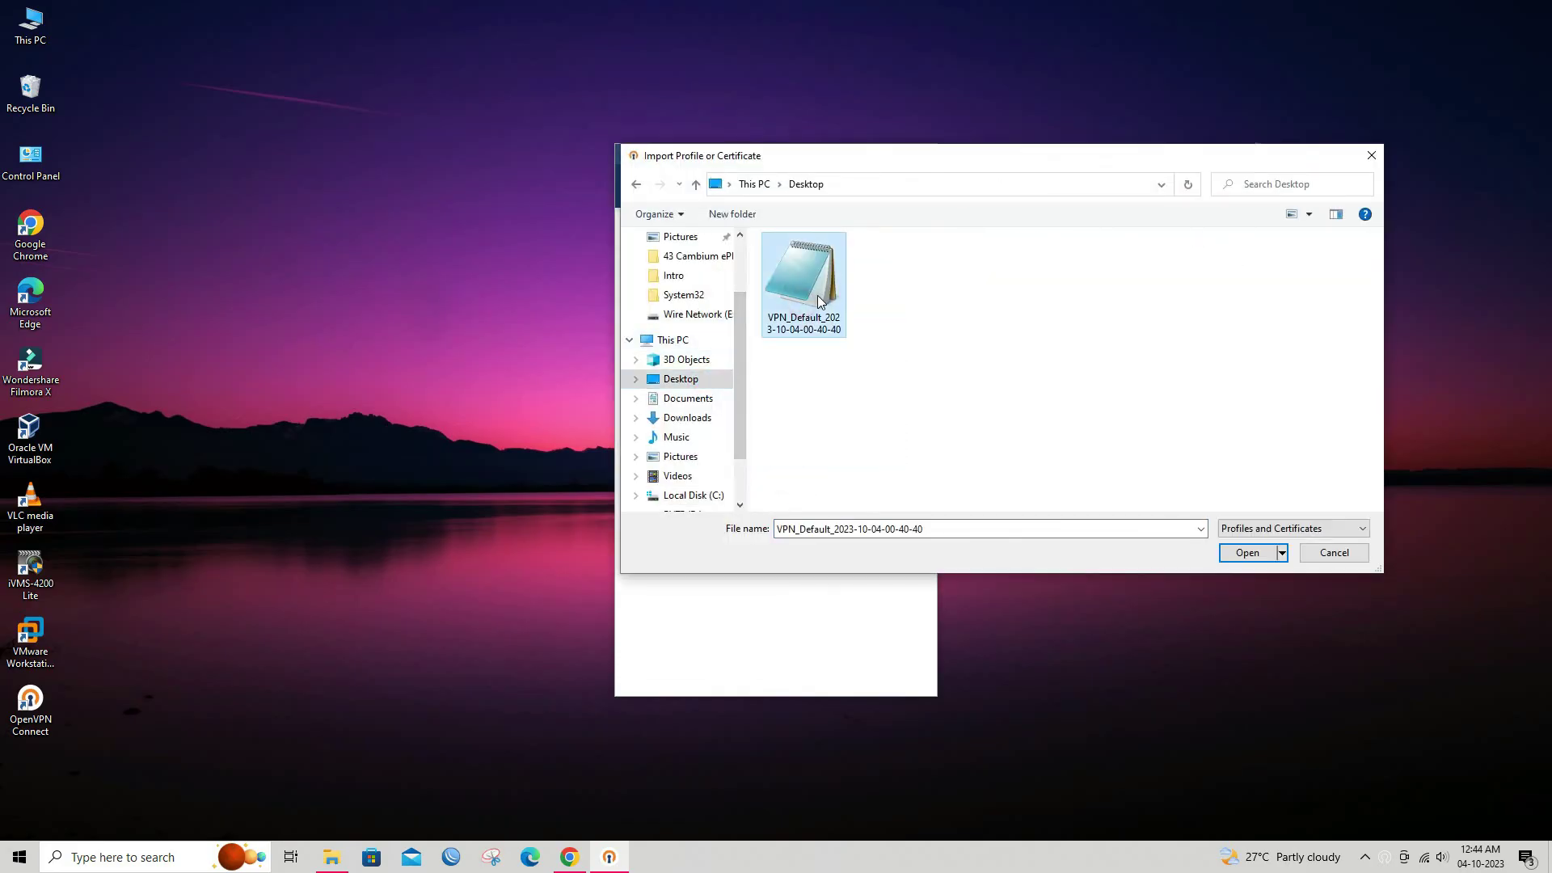
{"action": "left_click_drag", "start_coordinate": [1036, 156], "coordinate": [686, 168]}
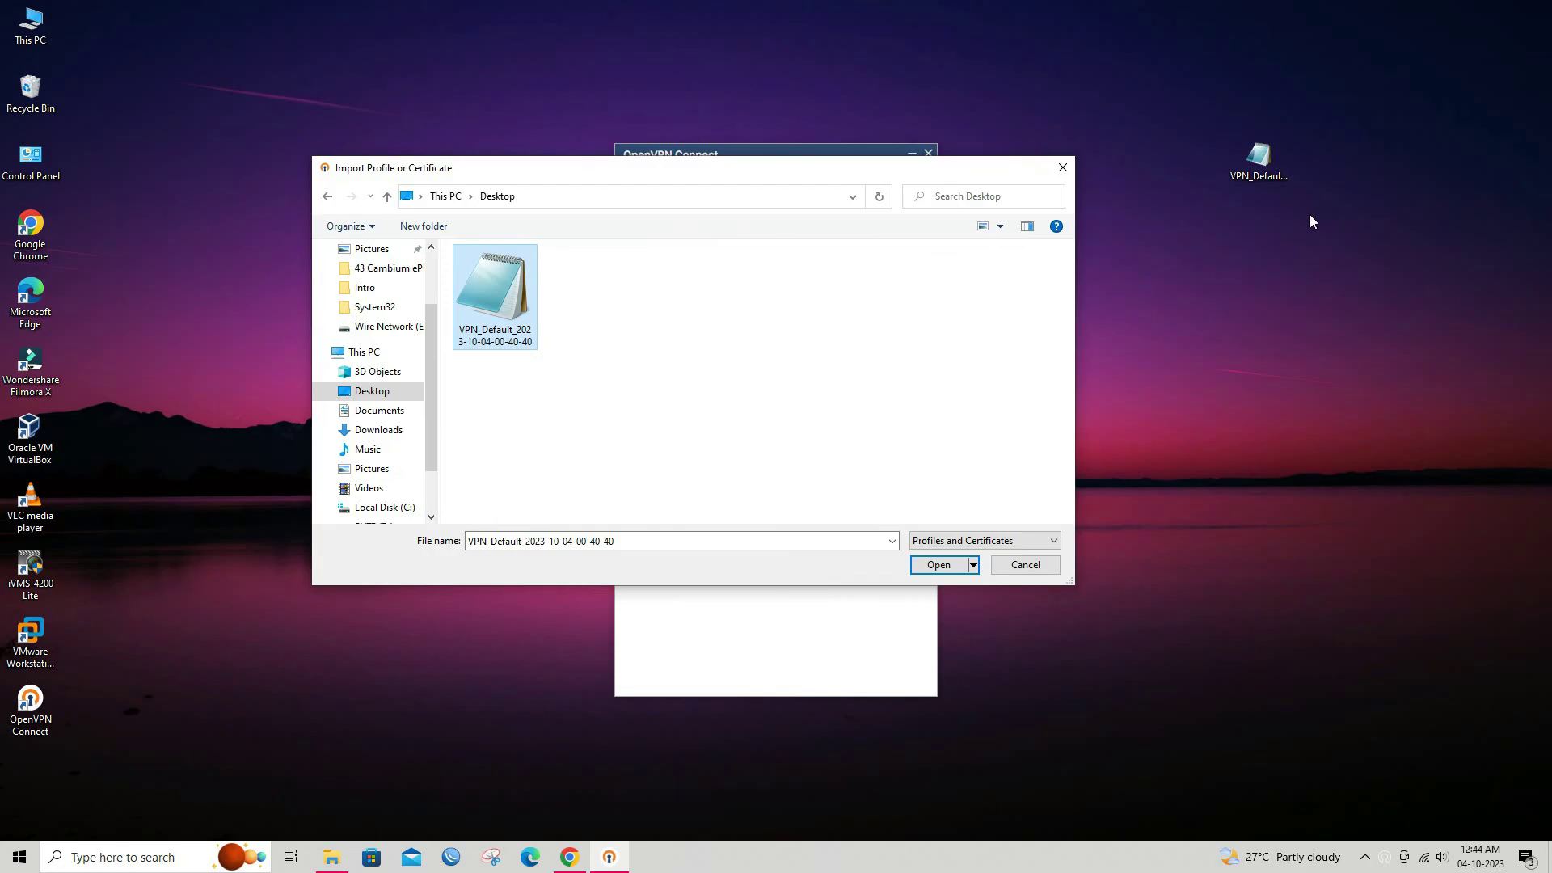
{"action": "left_click", "coordinate": [1259, 165]}
{"action": "double_click", "coordinate": [514, 302]}
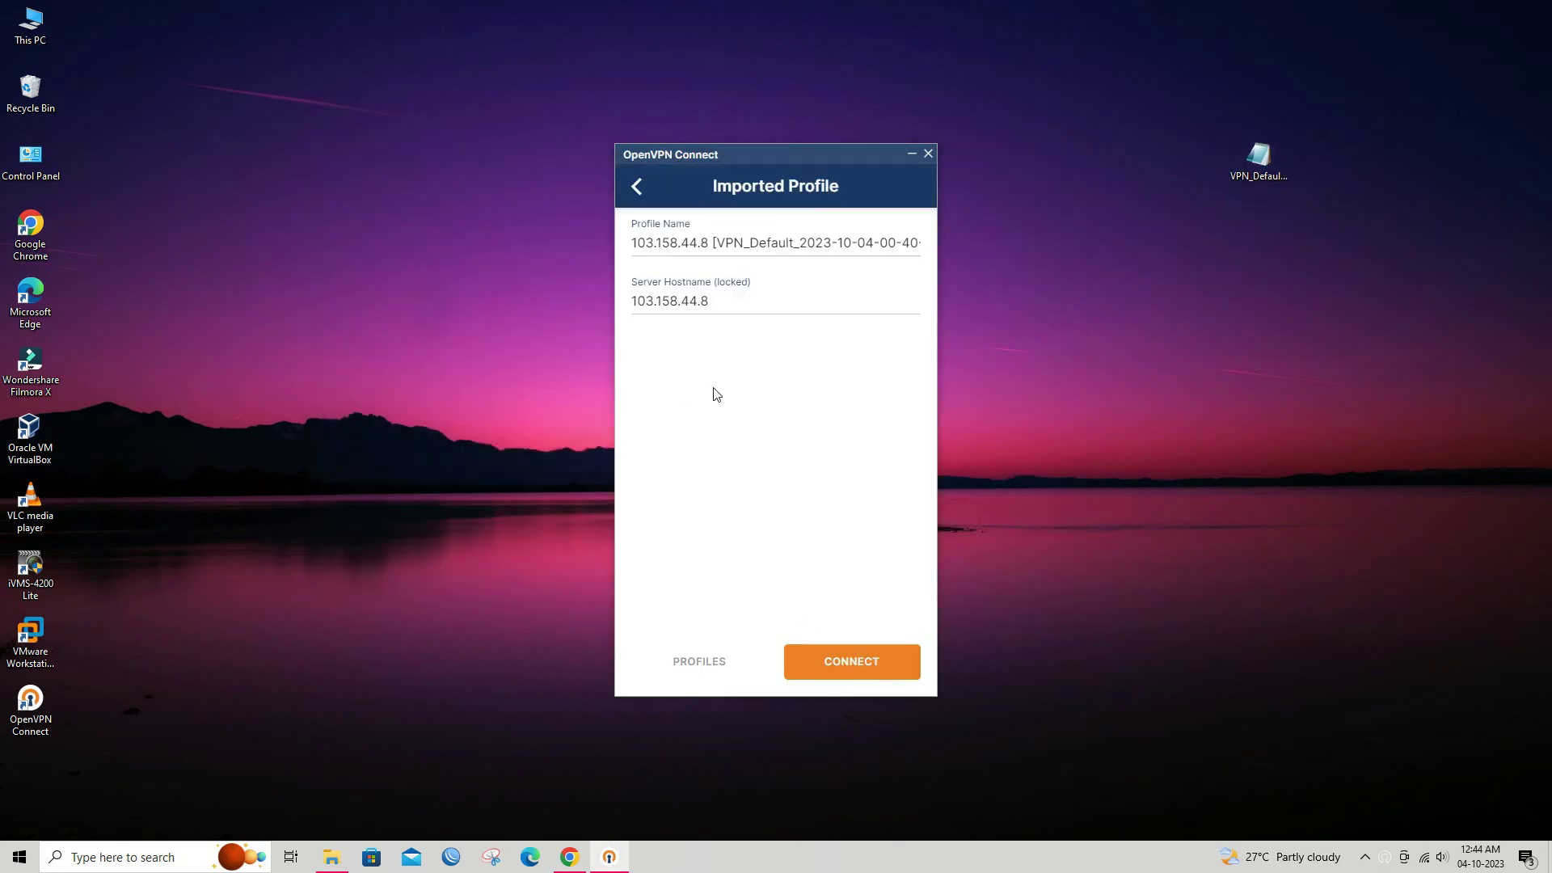
{"action": "left_click", "coordinate": [827, 662]}
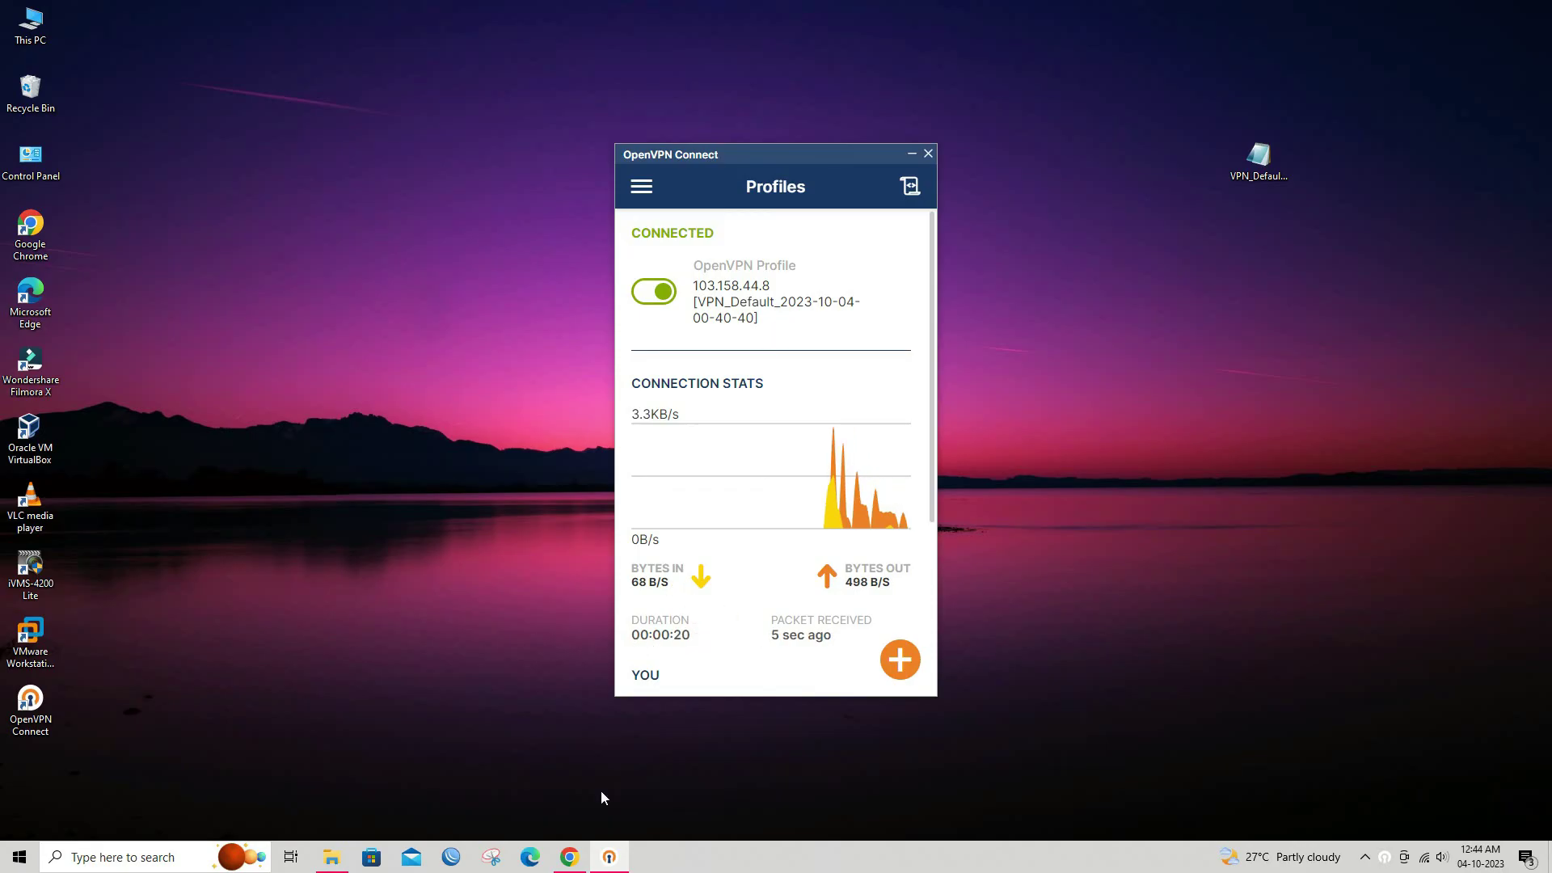
Switch to Chrome, load YouTube to generate traffic over the VPN, and return to the connection stats in OpenVPN Connect
{"action": "left_click", "coordinate": [570, 857]}
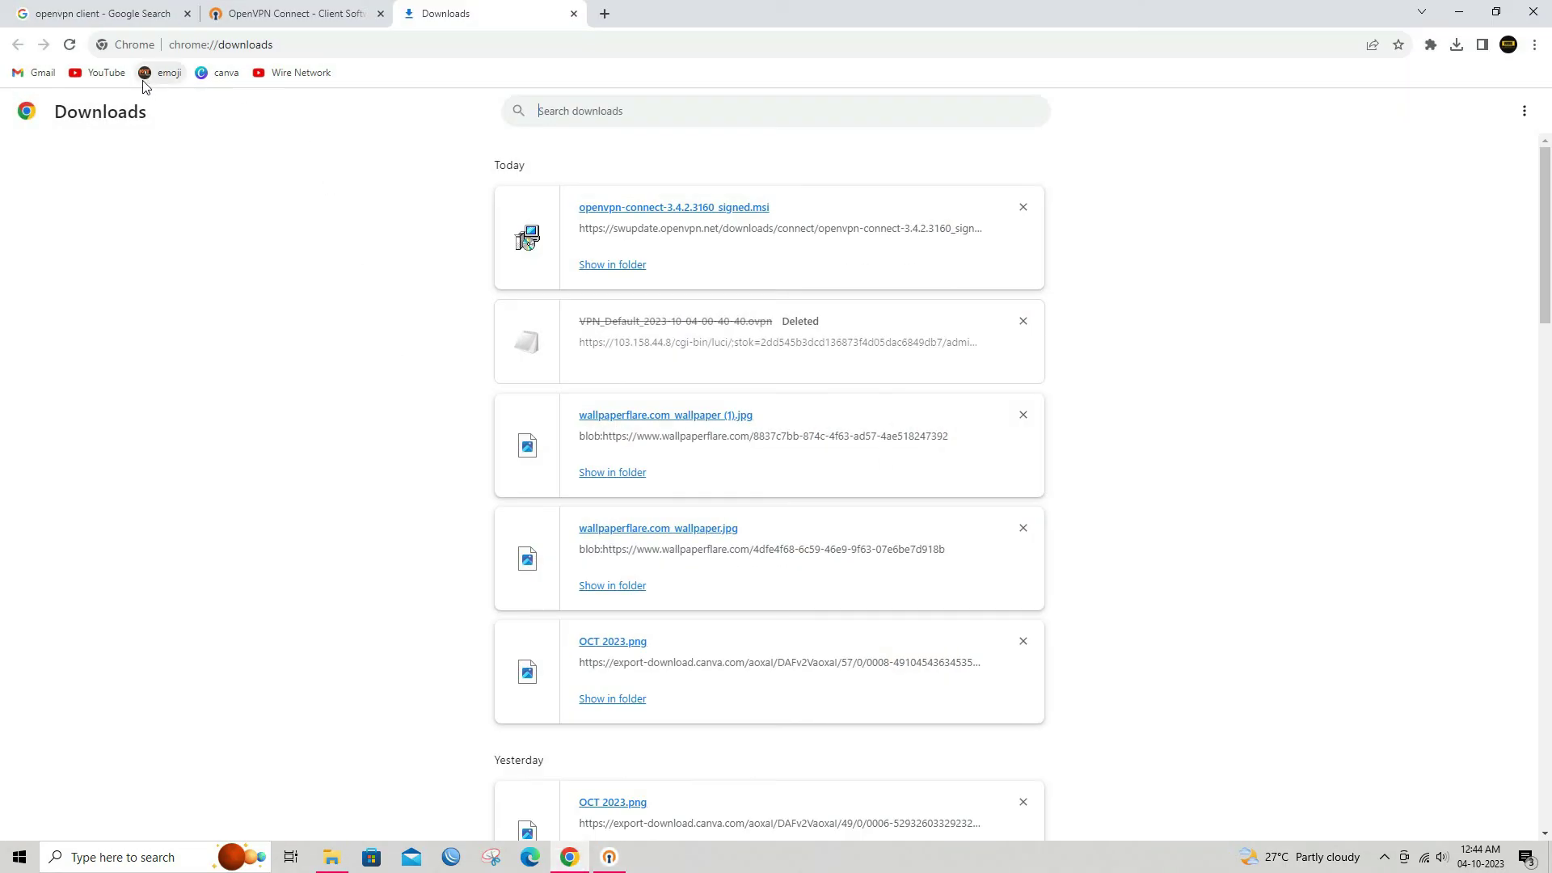
{"action": "left_click", "coordinate": [117, 75]}
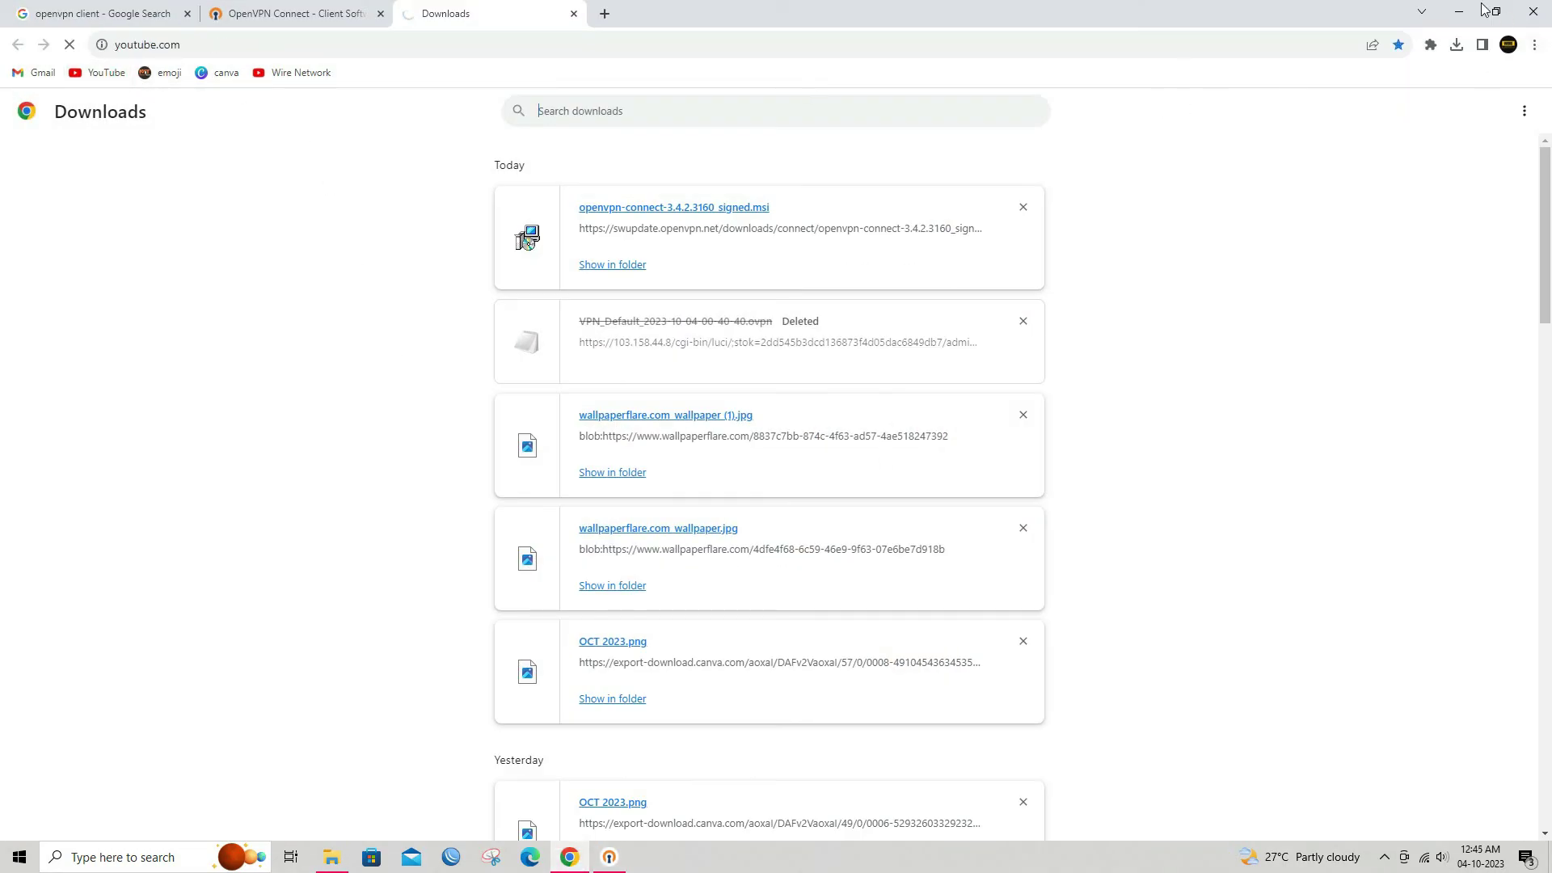
{"action": "left_click", "coordinate": [1459, 12]}
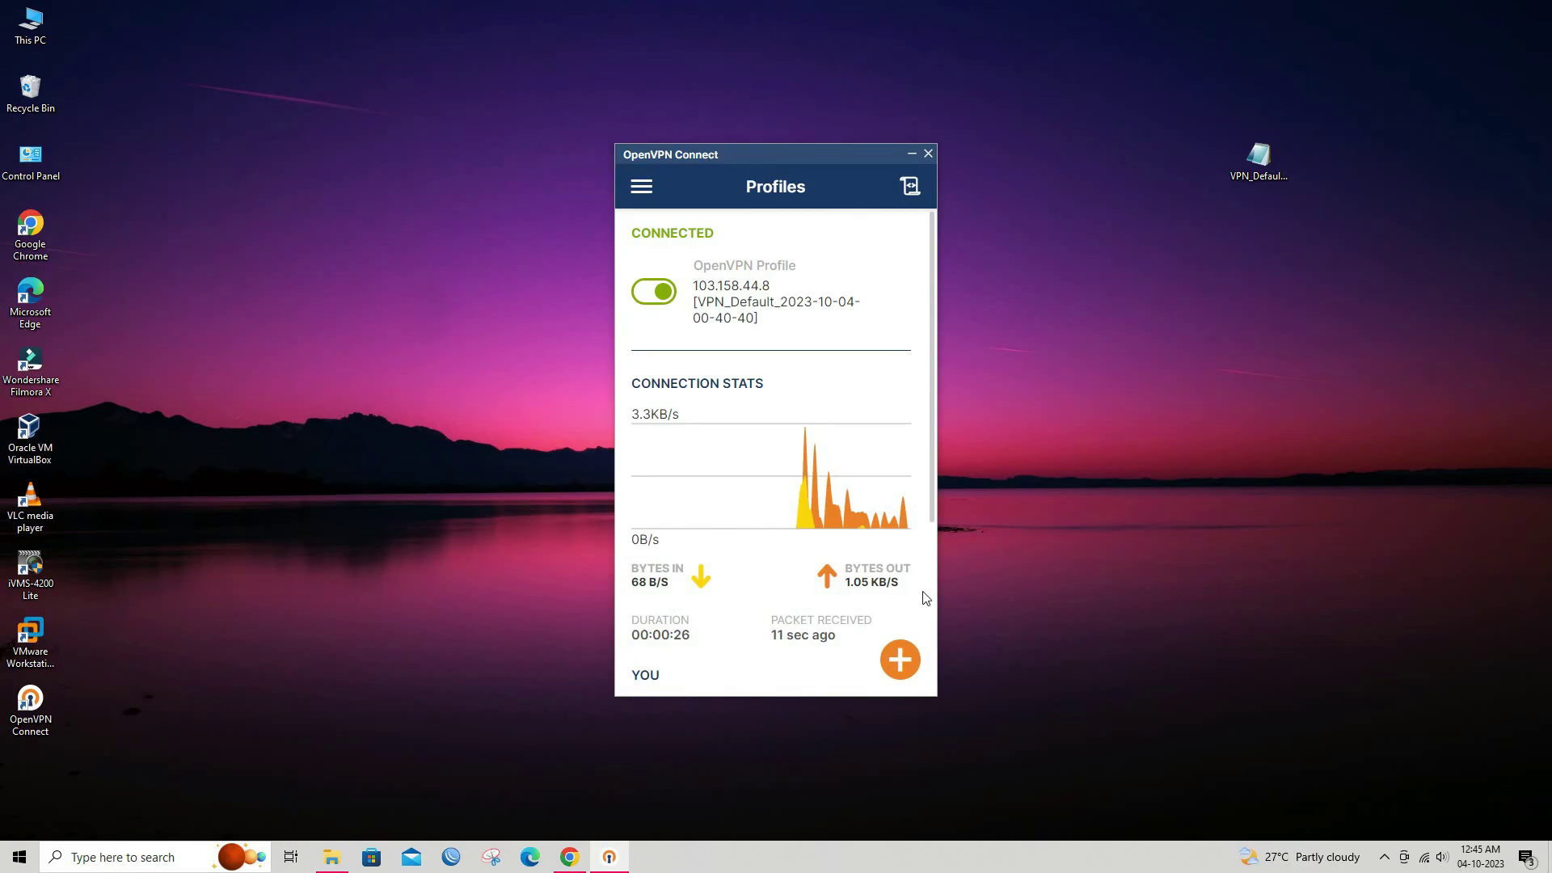